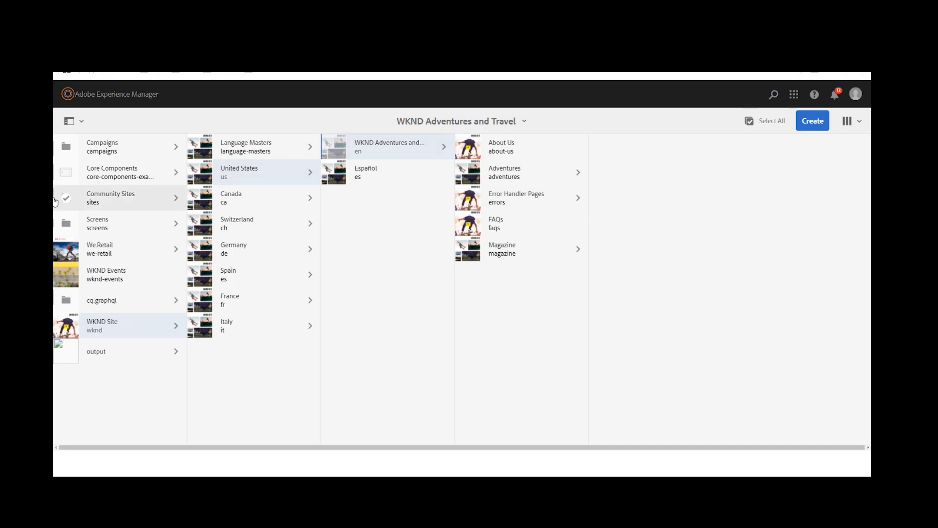
# Step: Open the Women page of the We.Retail United States English site in the page editor
pyautogui.click(126, 250)
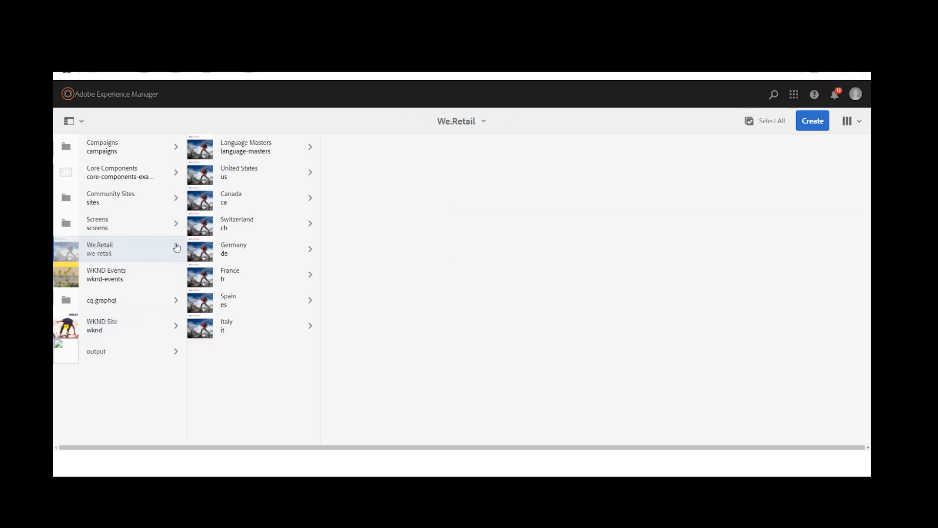
pyautogui.click(268, 173)
pyautogui.click(420, 157)
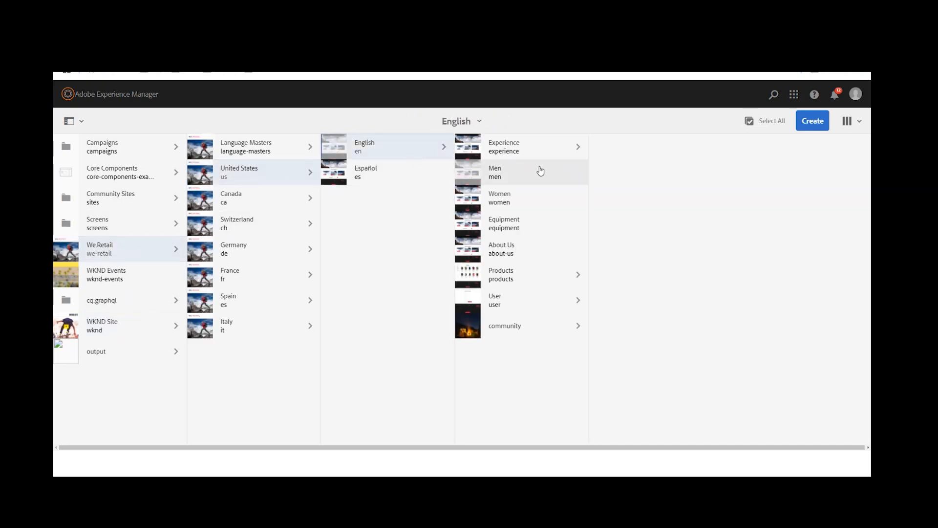
pyautogui.moveTo(474, 200)
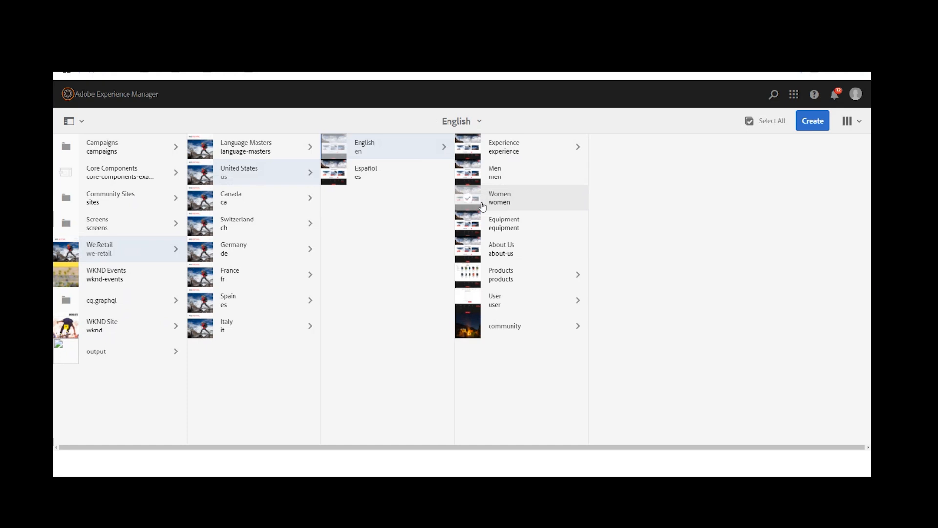
pyautogui.click(472, 209)
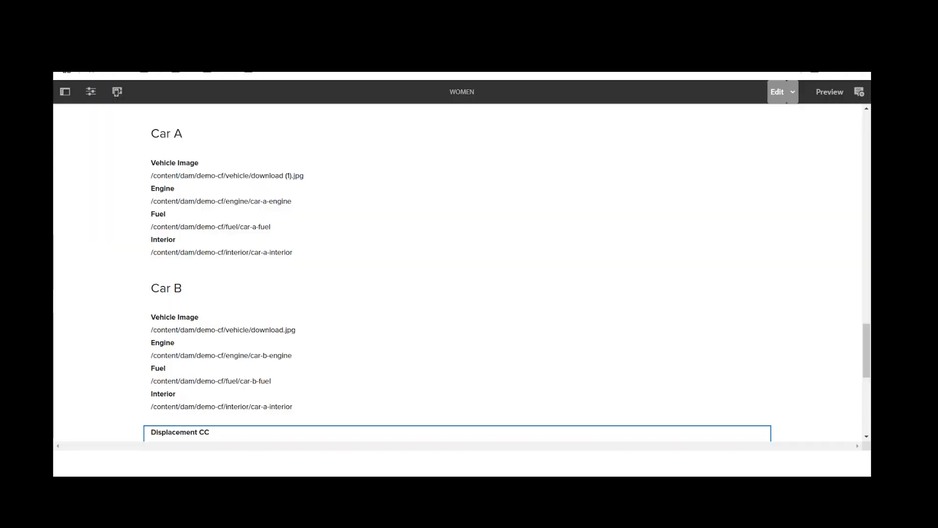
# Step: Look over the Women page's car content and the side panel's assets, components and content tree, and hide the panel
pyautogui.scroll(2, 366, 275)
pyautogui.scroll(-1, 367, 276)
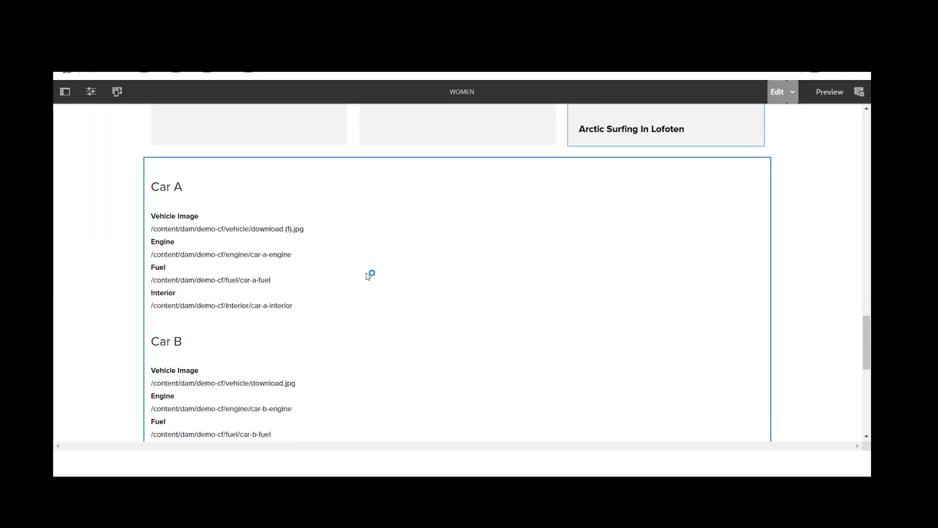
pyautogui.scroll(-1, 184, 254)
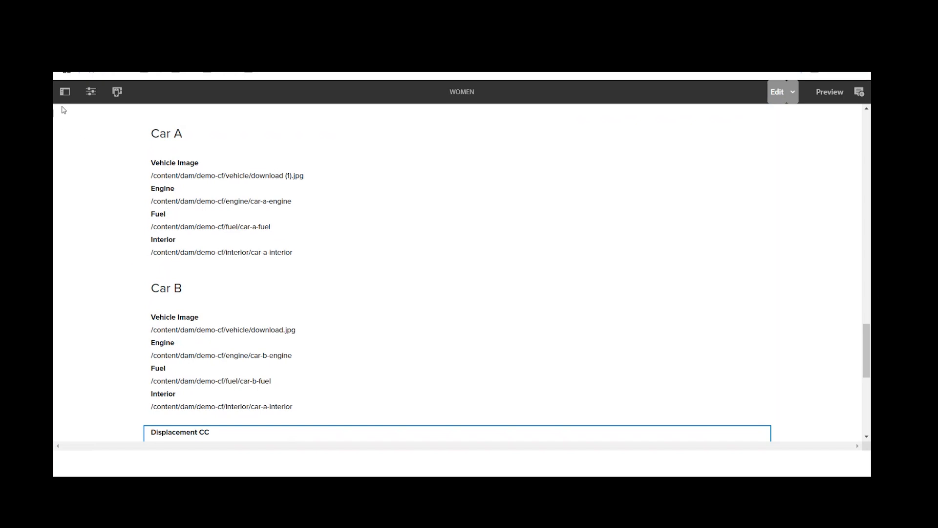
pyautogui.click(65, 91)
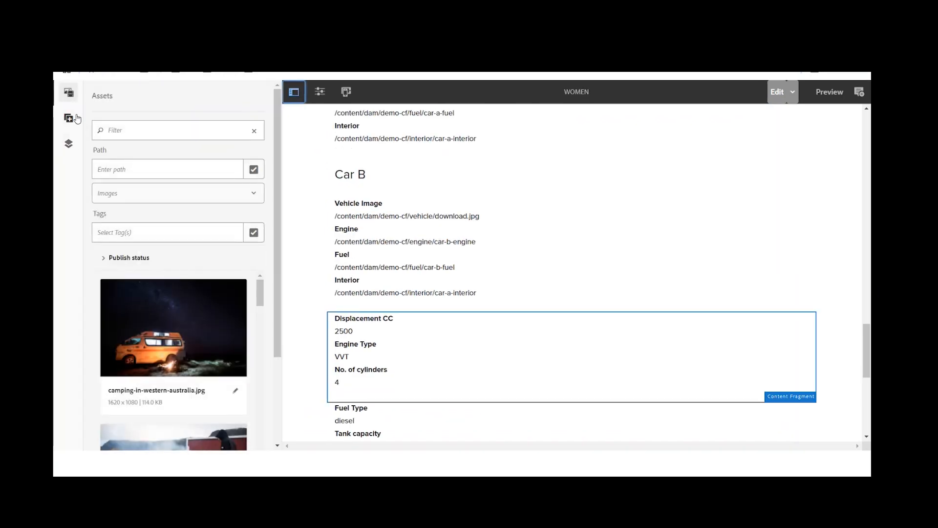
pyautogui.click(69, 143)
pyautogui.click(69, 118)
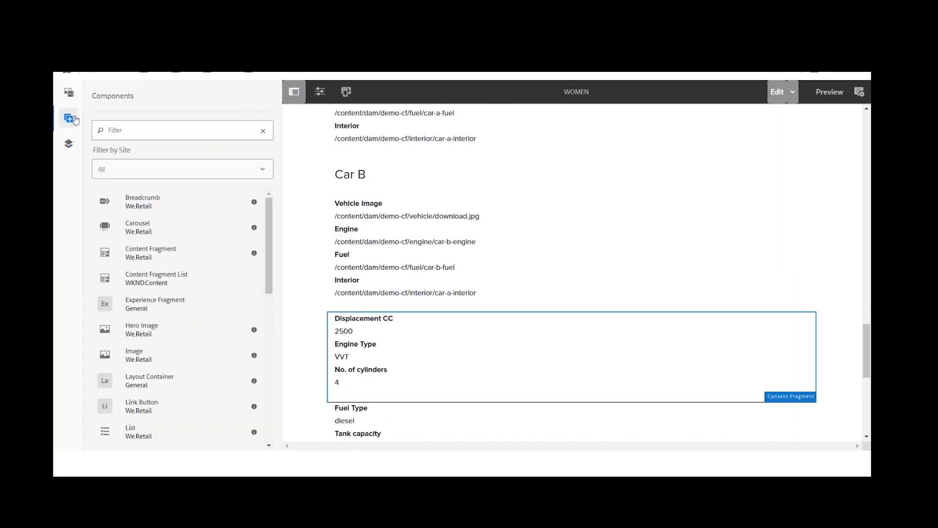
pyautogui.click(70, 92)
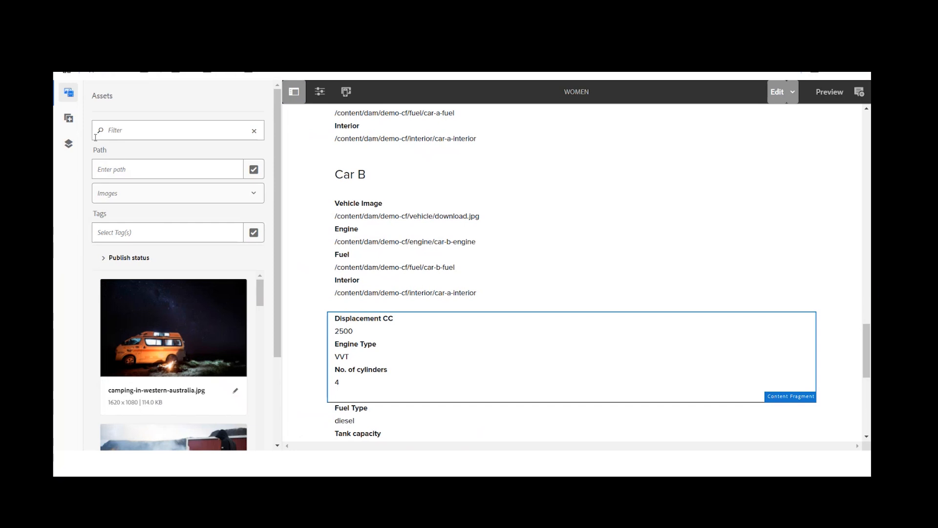
pyautogui.click(68, 145)
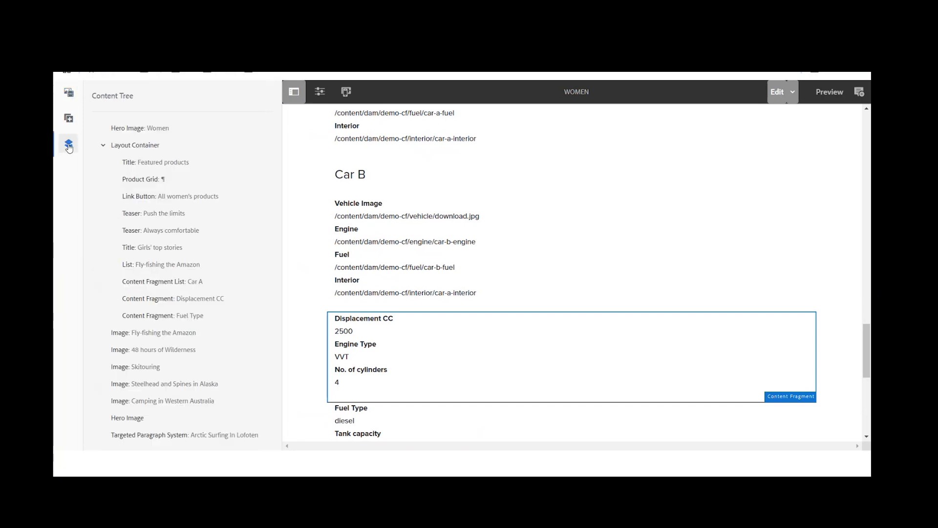
pyautogui.click(69, 92)
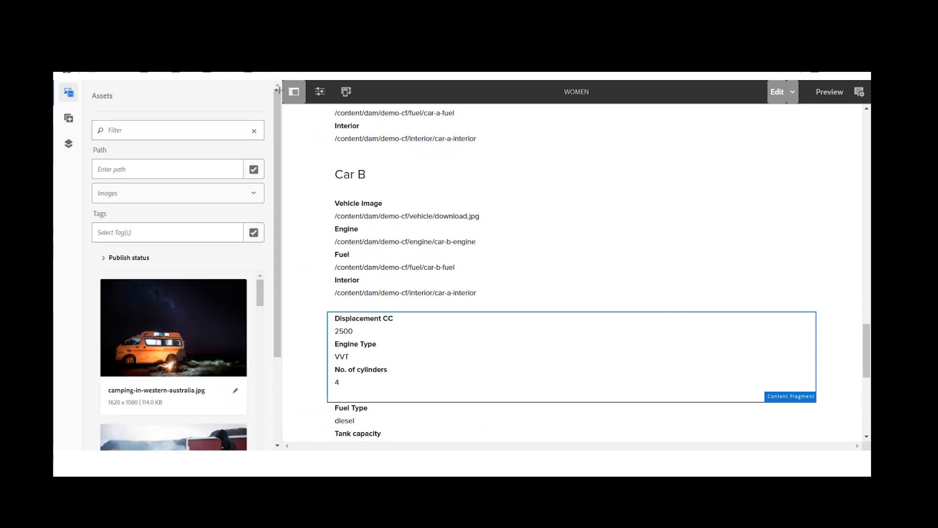
pyautogui.click(293, 91)
# Step: Search the insertable components for "fragm" at the empty drop area below the fuel fragment, and close the list without inserting
pyautogui.scroll(-5, 507, 303)
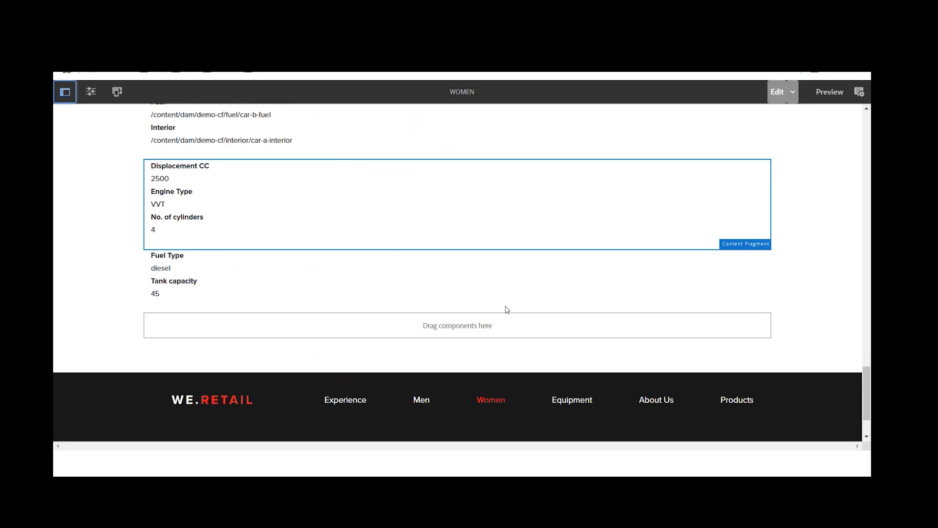
pyautogui.scroll(-1, 507, 310)
pyautogui.click(398, 274)
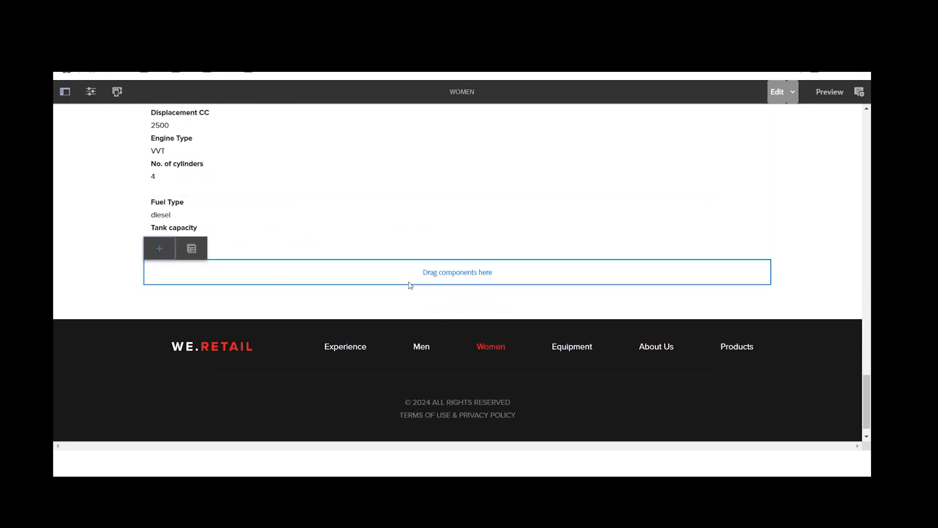
pyautogui.scroll(-1, 416, 285)
pyautogui.click(155, 228)
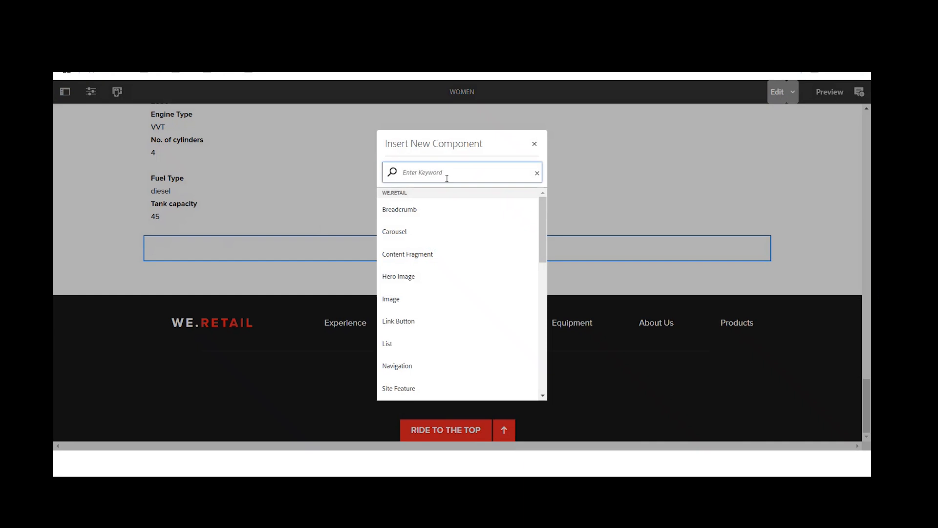
pyautogui.write('fragm')
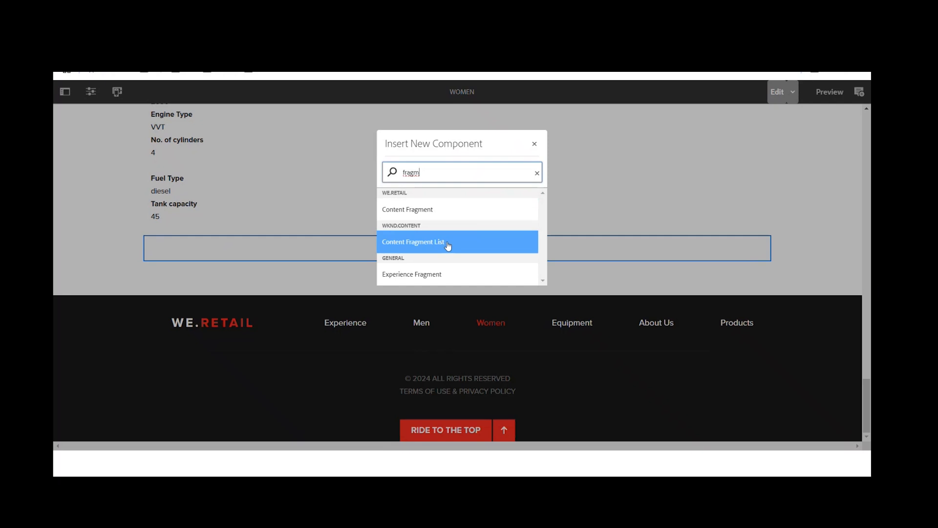
pyautogui.click(535, 144)
# Step: Examine the Content Fragment List with Car A and Car B and the engine Content Fragment below it
pyautogui.scroll(1, 556, 226)
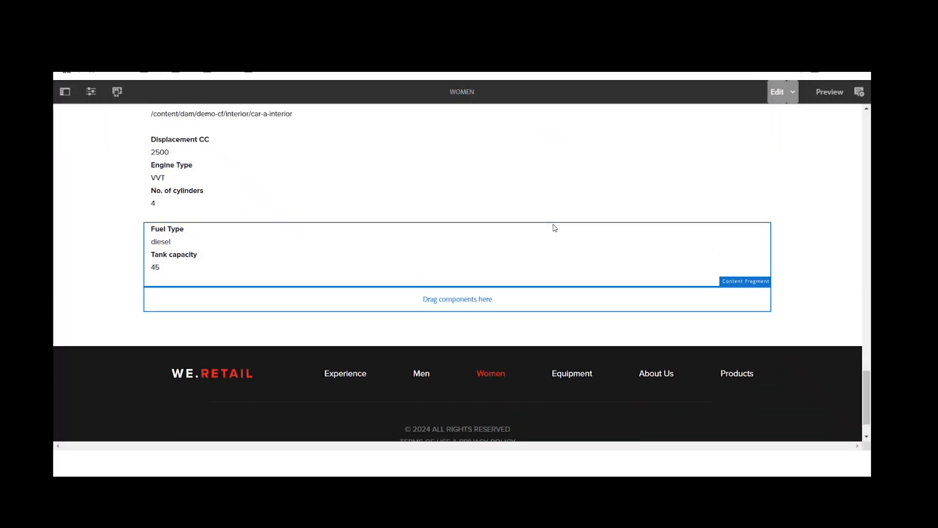
pyautogui.scroll(2, 555, 228)
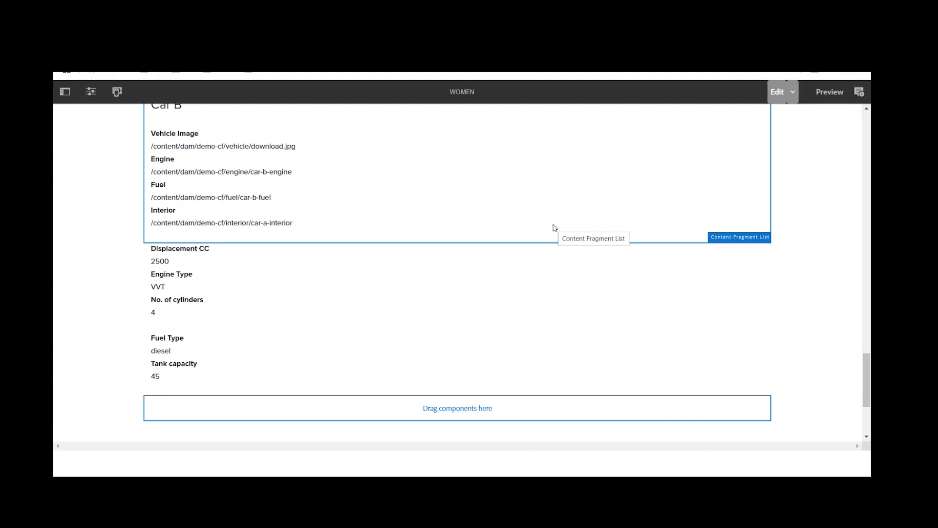
pyautogui.click(287, 297)
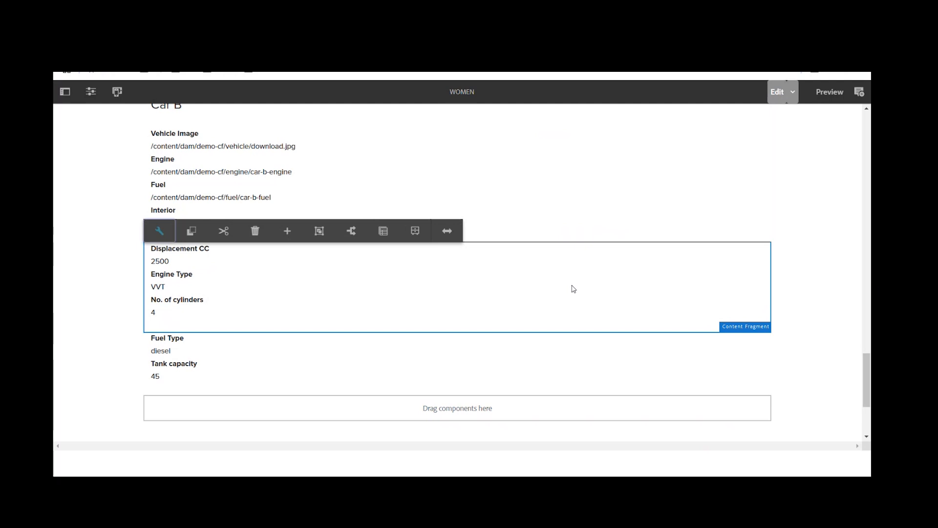
pyautogui.scroll(1, 574, 288)
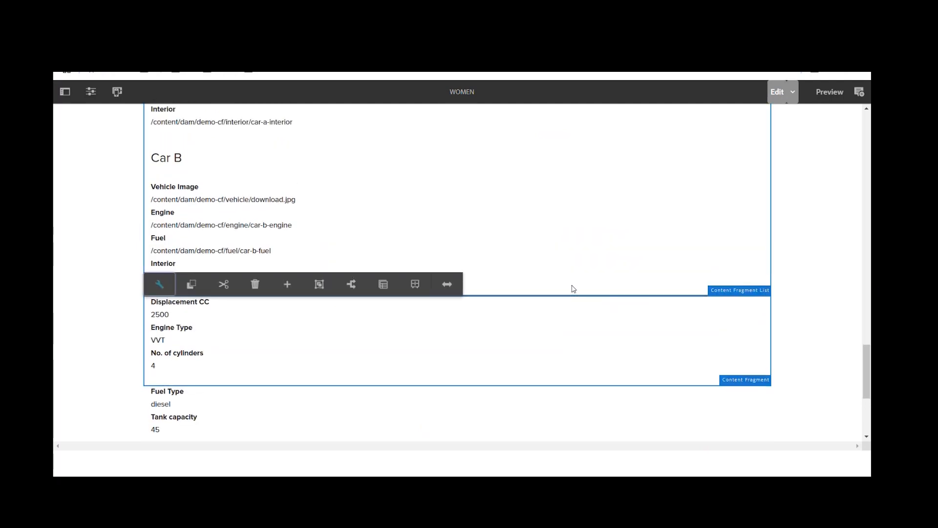
pyautogui.scroll(2, 573, 289)
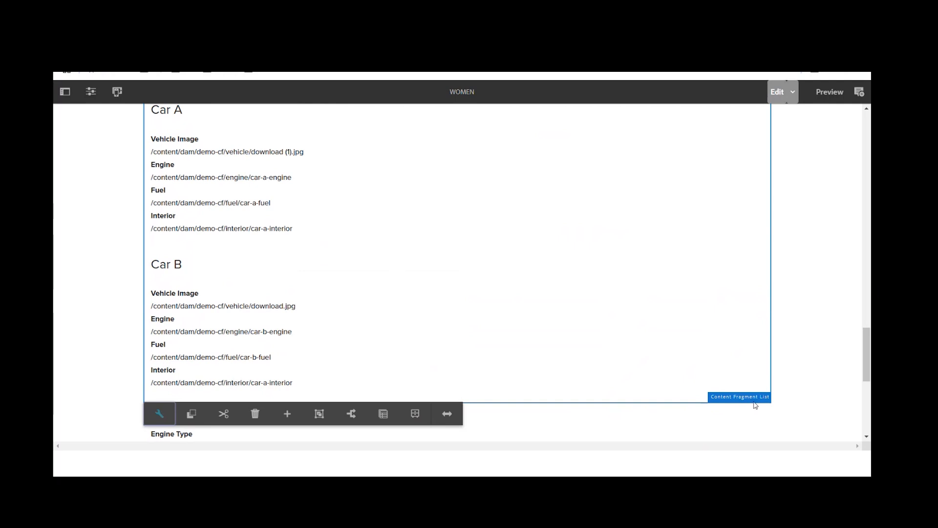
pyautogui.scroll(1, 455, 333)
pyautogui.scroll(-1, 455, 333)
pyautogui.scroll(-1, 298, 357)
pyautogui.scroll(-1, 297, 358)
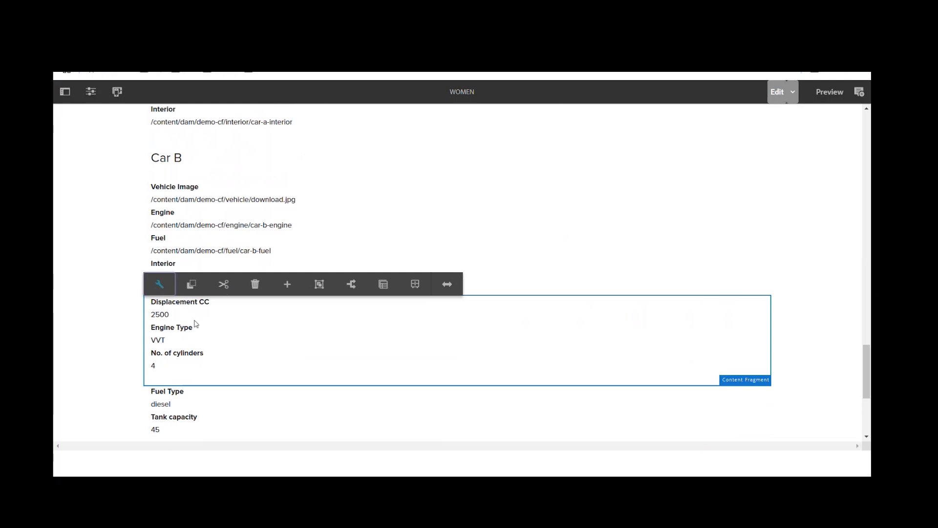
# Step: Select the fuel and engine Content Fragment components alternately to compare the two single fragments
pyautogui.click(254, 409)
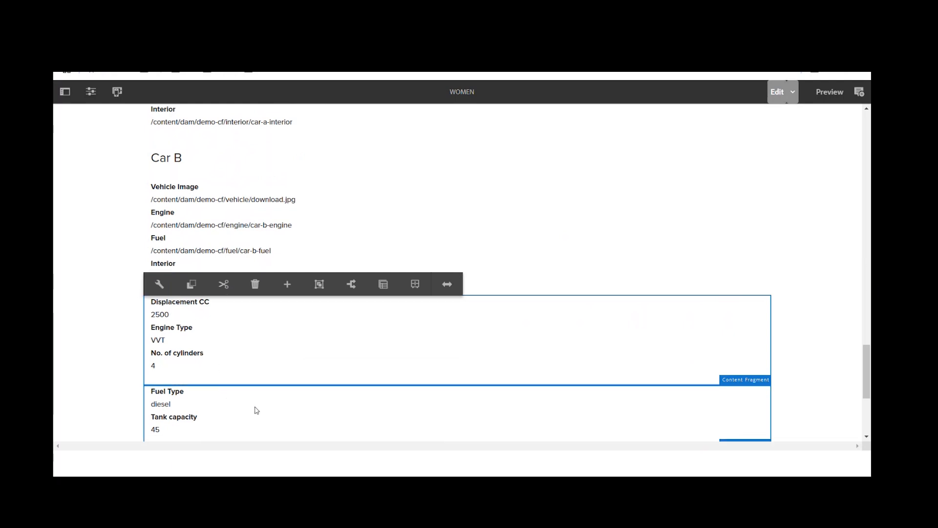
pyautogui.scroll(-1, 279, 375)
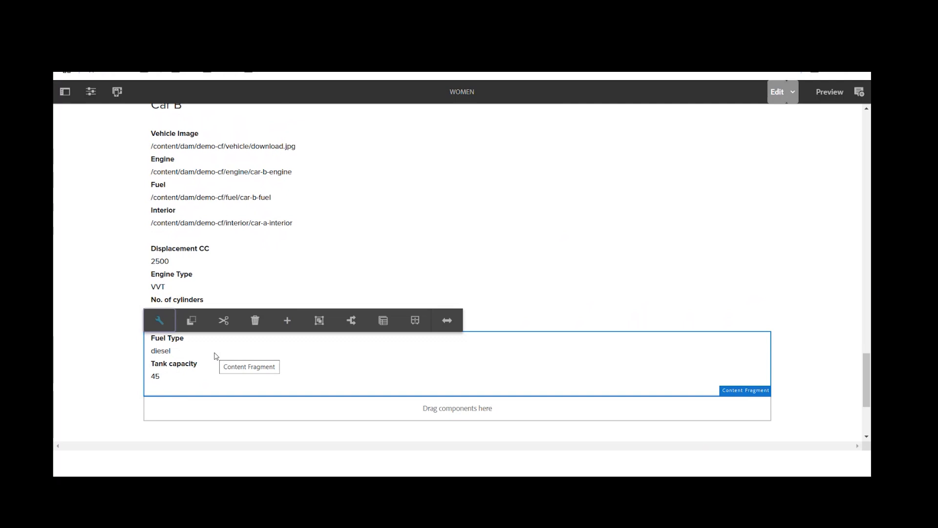
pyautogui.click(218, 288)
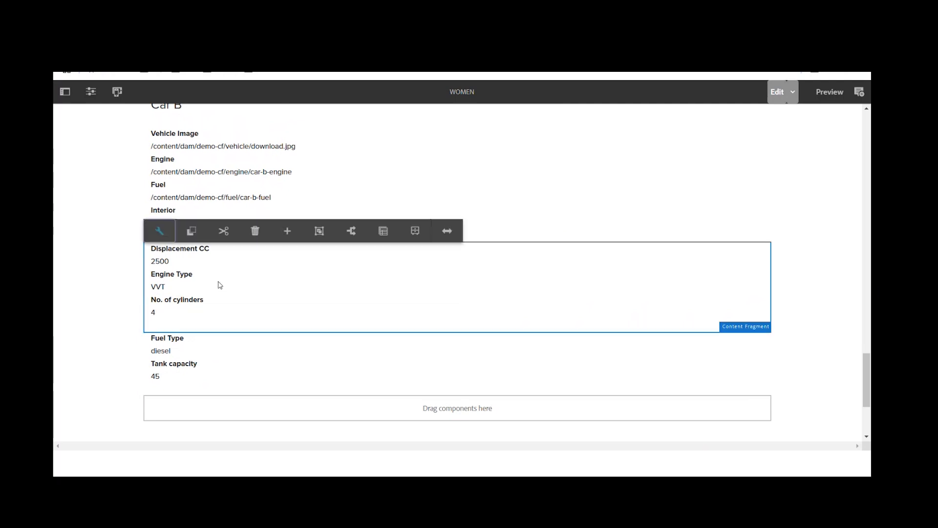
pyautogui.click(215, 354)
pyautogui.click(256, 289)
# Step: Open the configuration of the Content Fragment List that shows Car A and Car B
pyautogui.scroll(4, 684, 332)
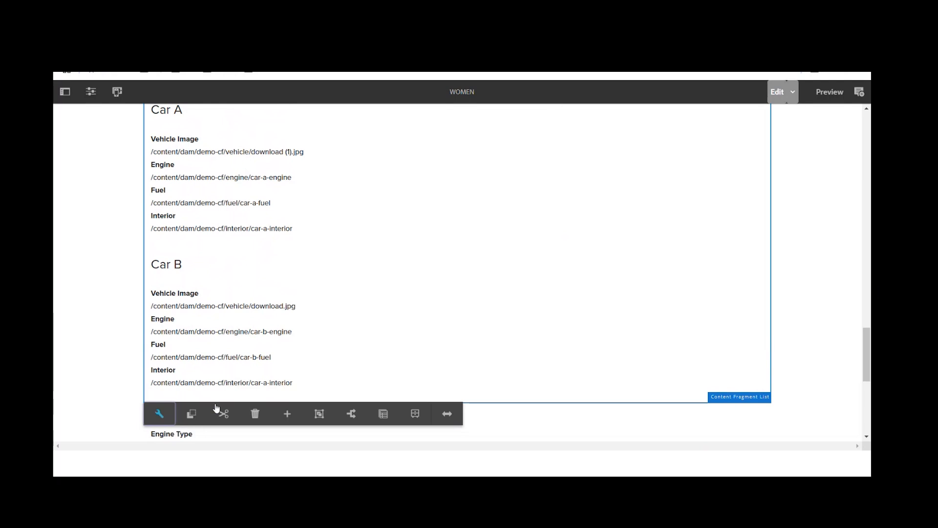
pyautogui.click(160, 414)
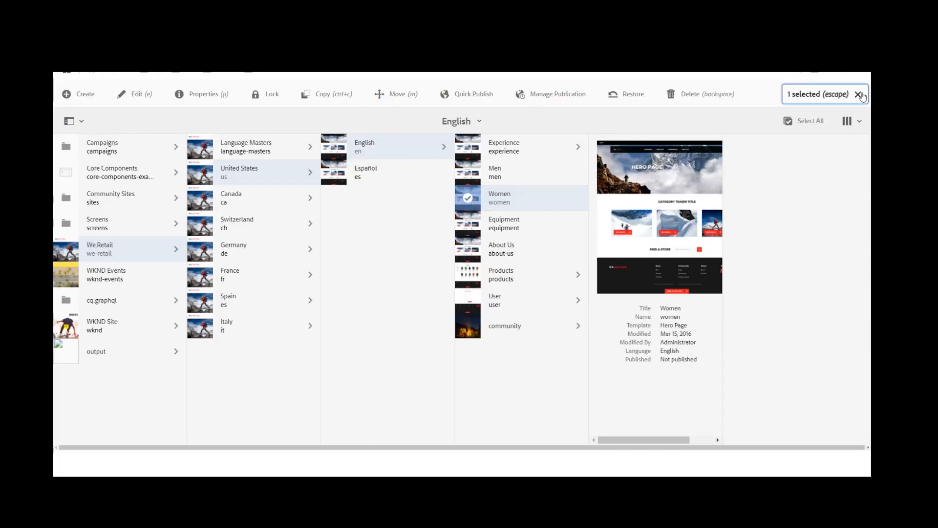
# Step: Switch to the asset files and open the Vehicle folder inside Demo CF
pyautogui.click(859, 92)
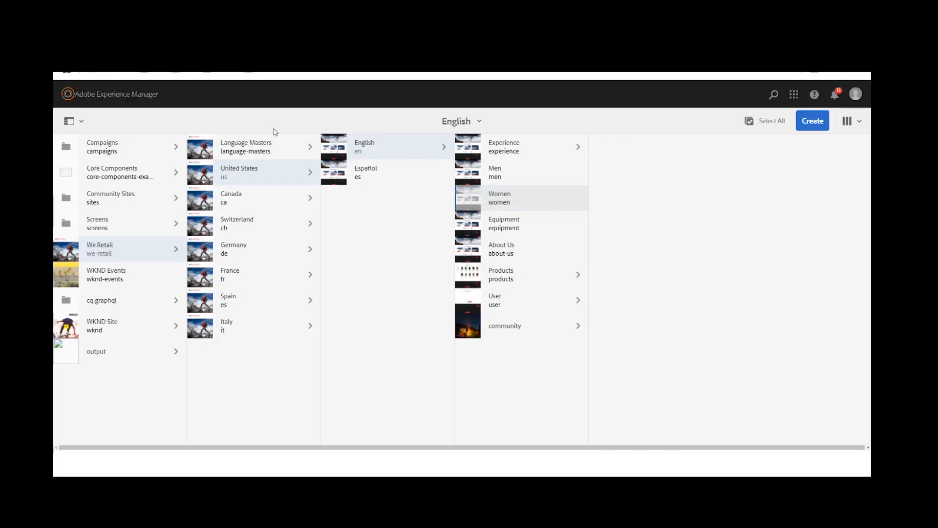
pyautogui.click(104, 94)
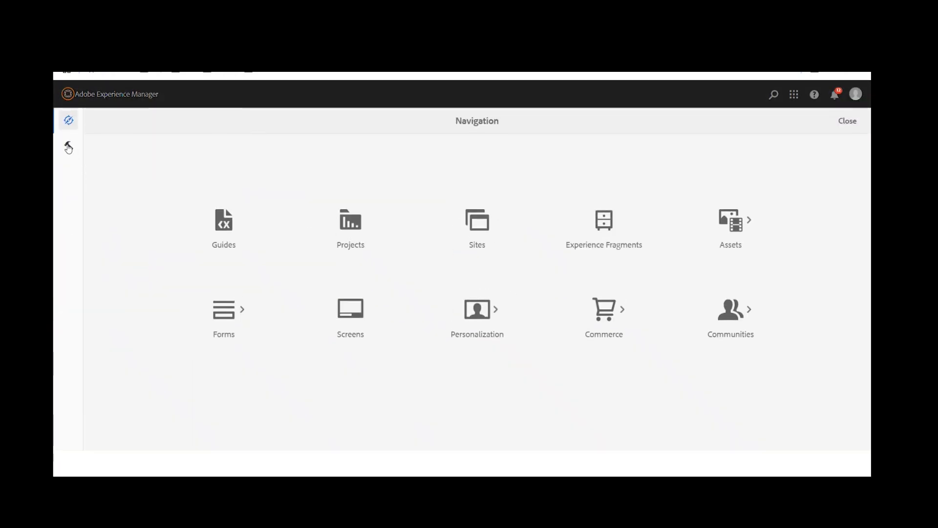
pyautogui.click(731, 221)
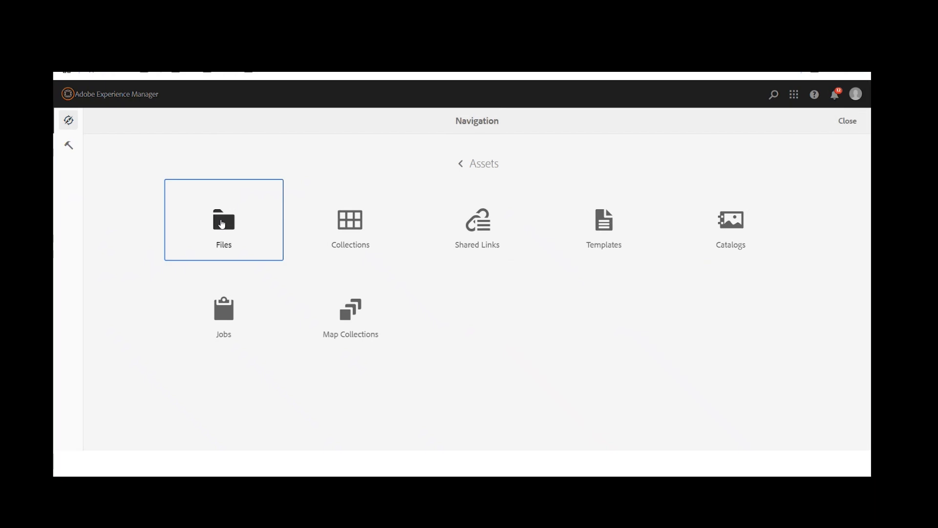
pyautogui.click(222, 224)
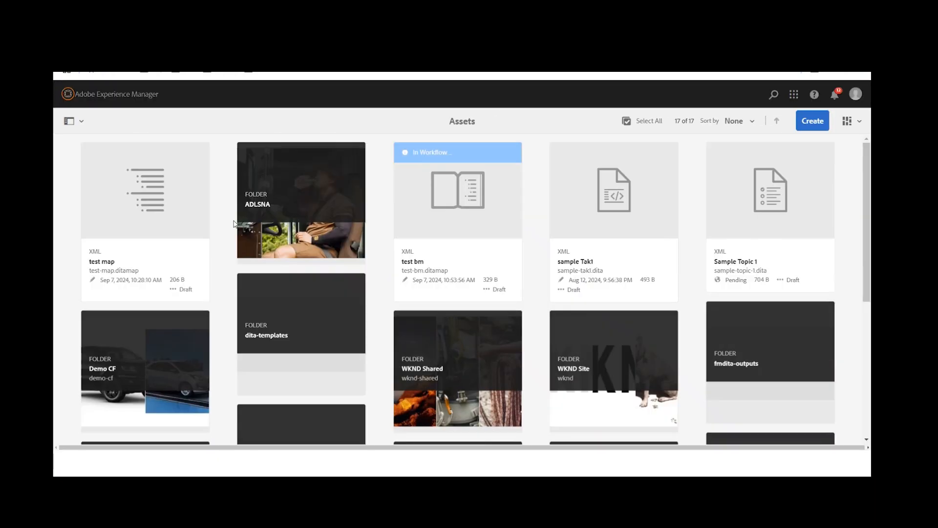
pyautogui.click(157, 366)
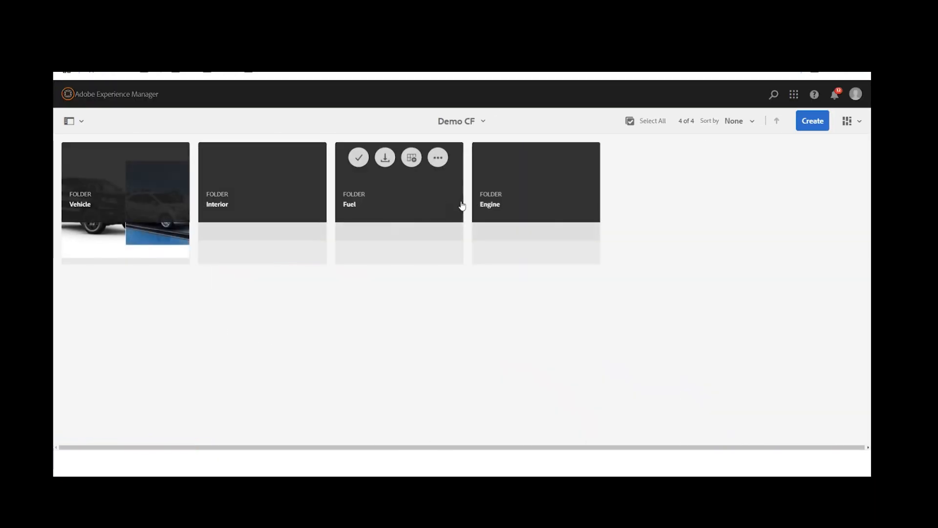
pyautogui.click(130, 204)
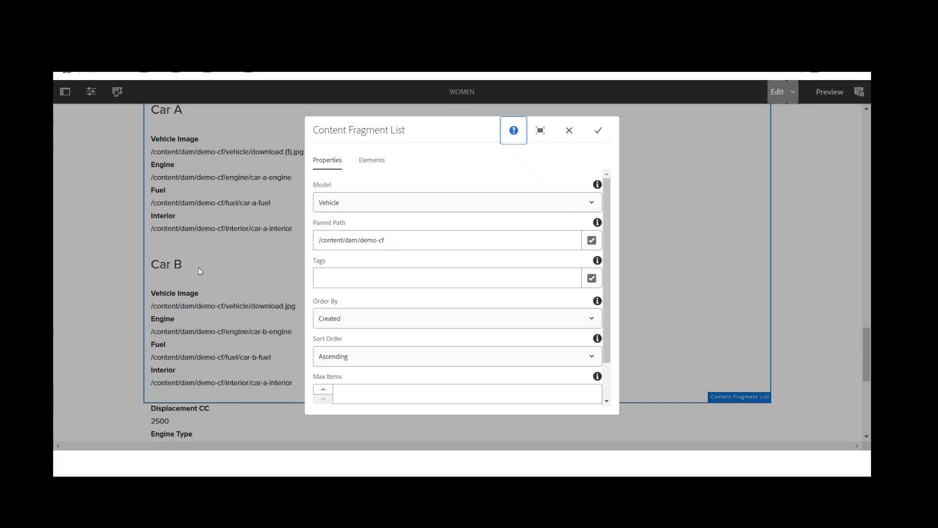
# Step: Review the Content Fragment List's properties, and open the Car B fragment in the Vehicle folder to inspect its Vehicle Image field
pyautogui.scroll(-1, 428, 284)
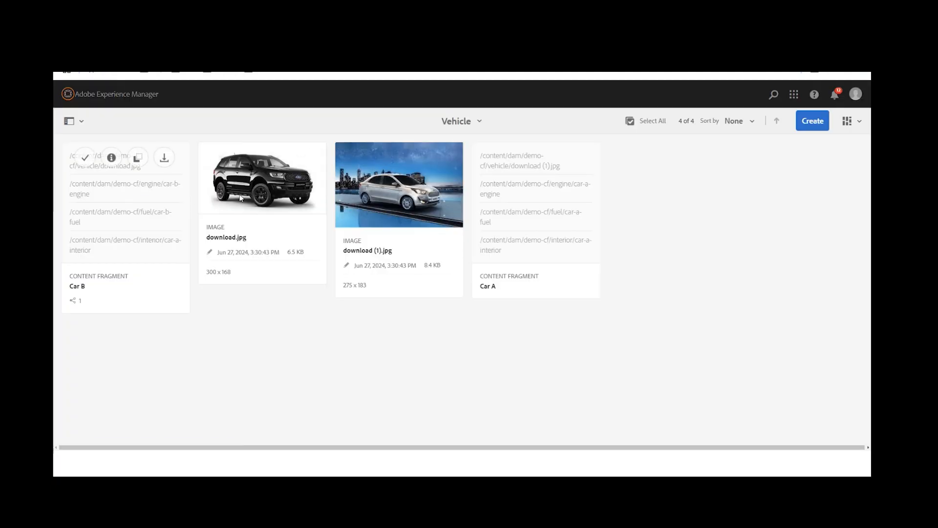
pyautogui.click(130, 200)
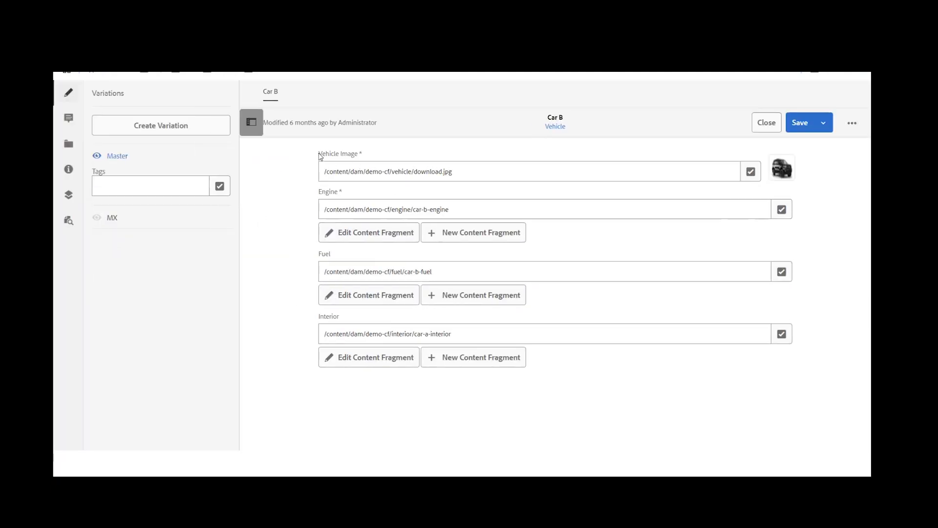
pyautogui.moveTo(319, 154); pyautogui.dragTo(351, 154)
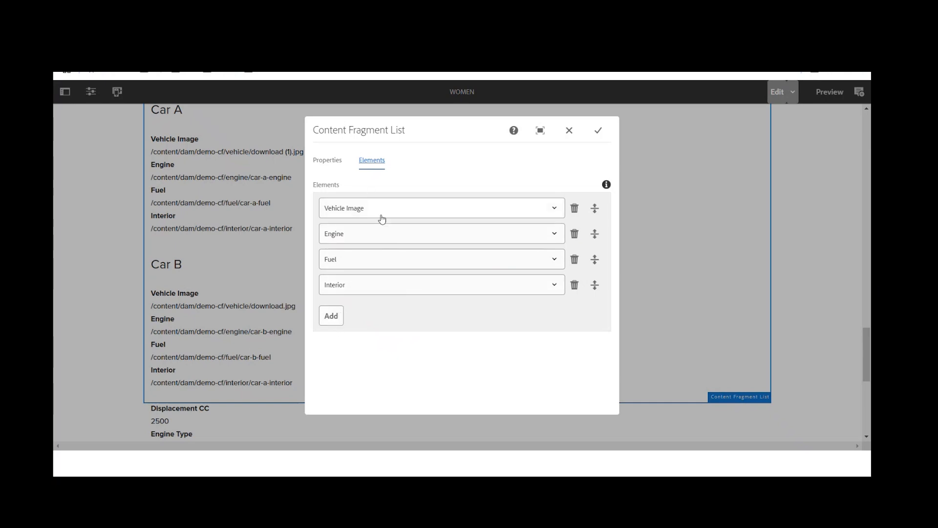
# Step: Move the Interior element directly below Vehicle Image in the Content Fragment List and save the configuration
pyautogui.click(332, 317)
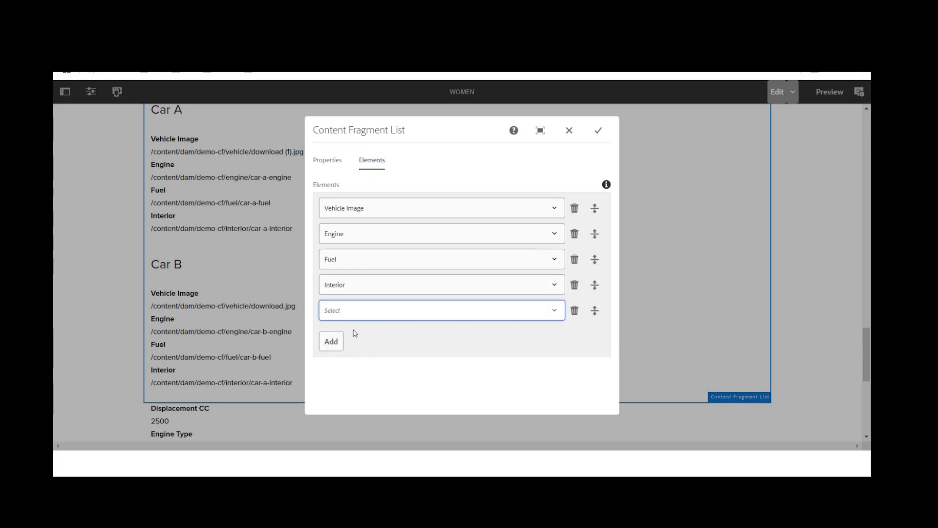
pyautogui.click(575, 310)
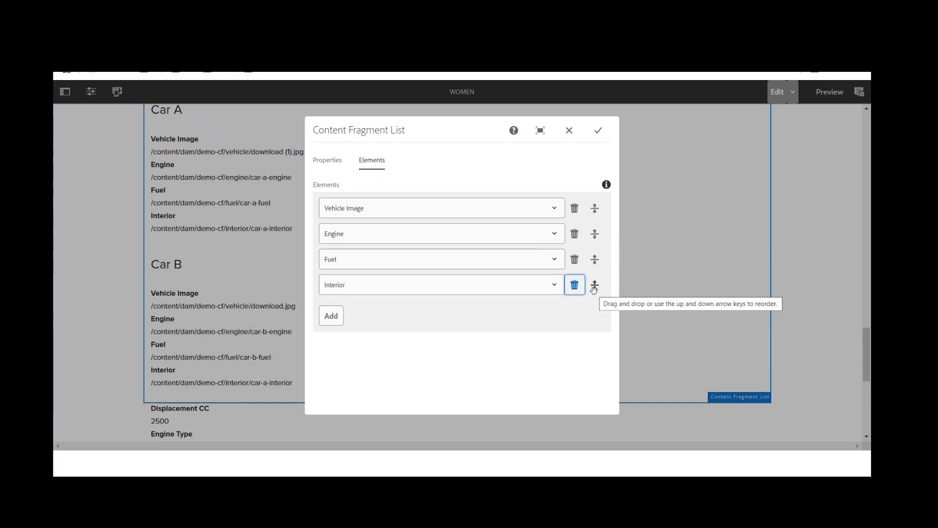
pyautogui.moveTo(594, 289); pyautogui.dragTo(594, 232)
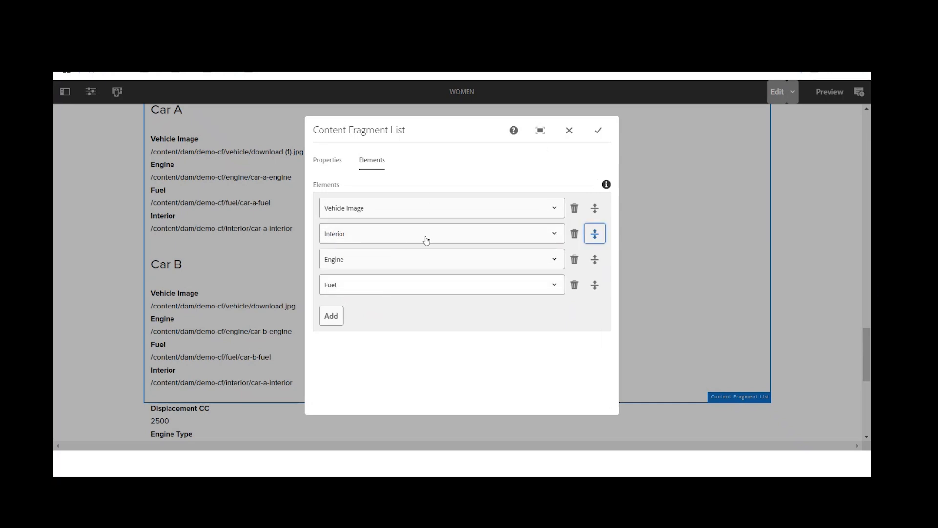
pyautogui.click(598, 131)
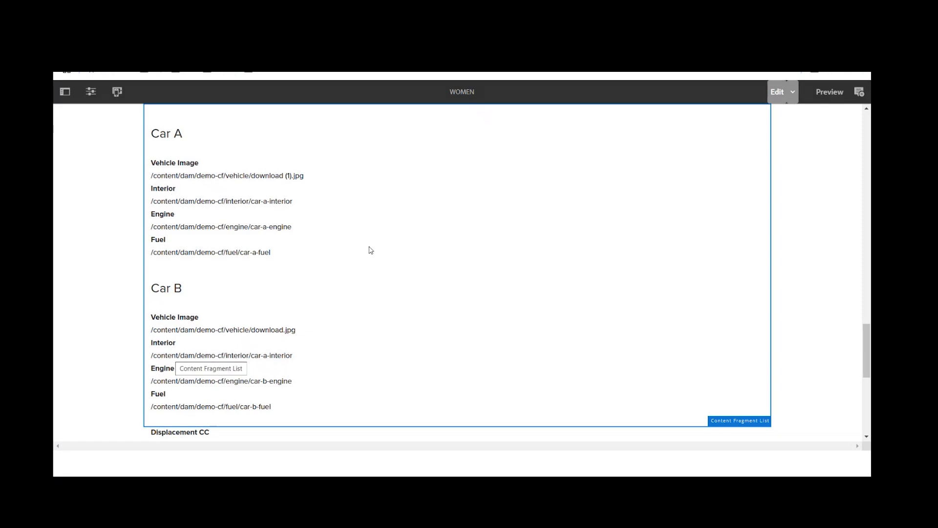
pyautogui.scroll(1, 380, 241)
pyautogui.scroll(-1, 380, 241)
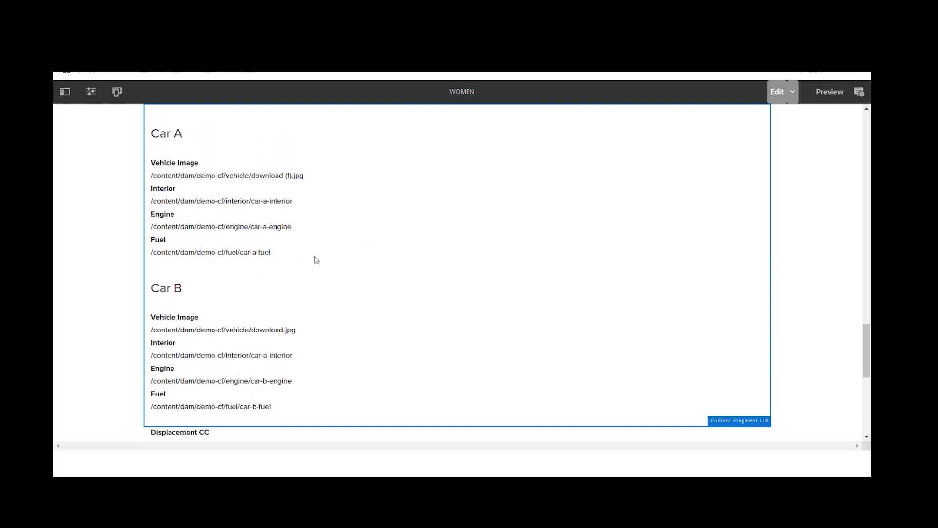
# Step: Open the engine Content Fragment component's configuration and review its fragment path, display mode, elements and variation
pyautogui.scroll(-2, 314, 260)
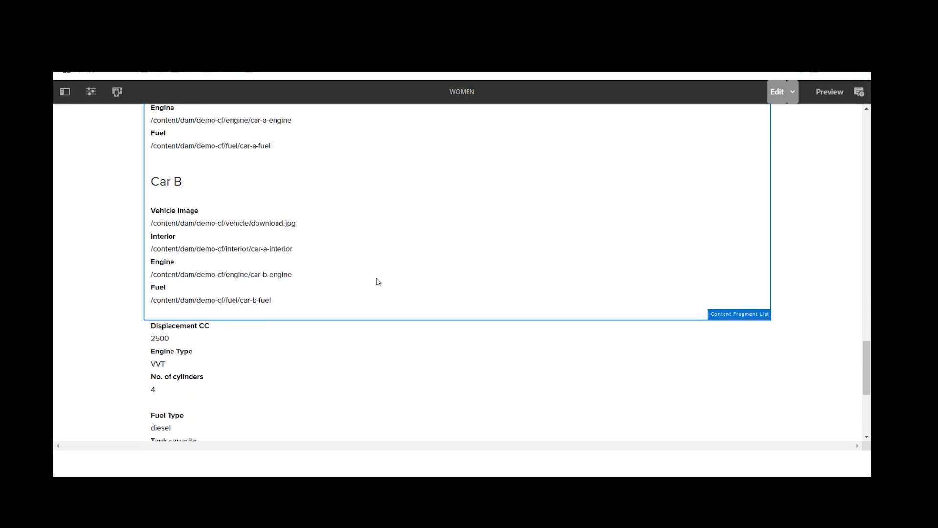
pyautogui.scroll(-1, 378, 281)
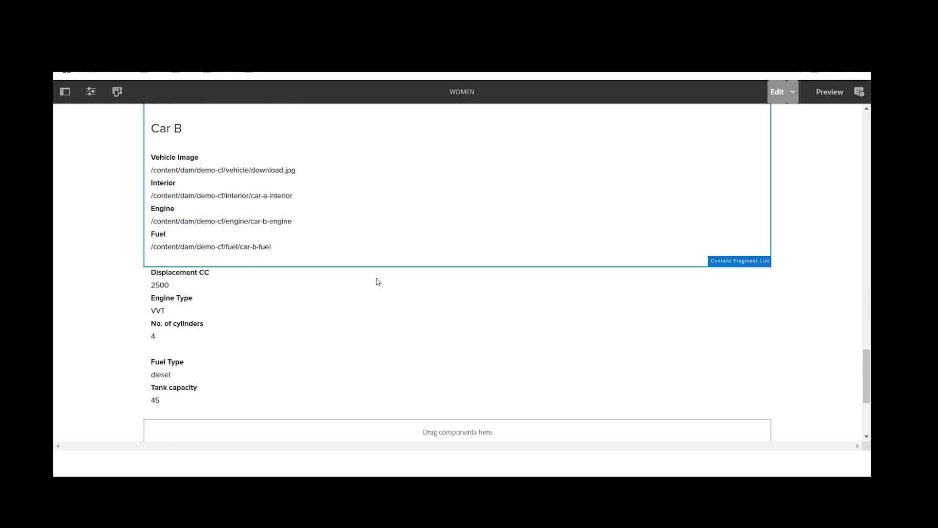
pyautogui.click(240, 316)
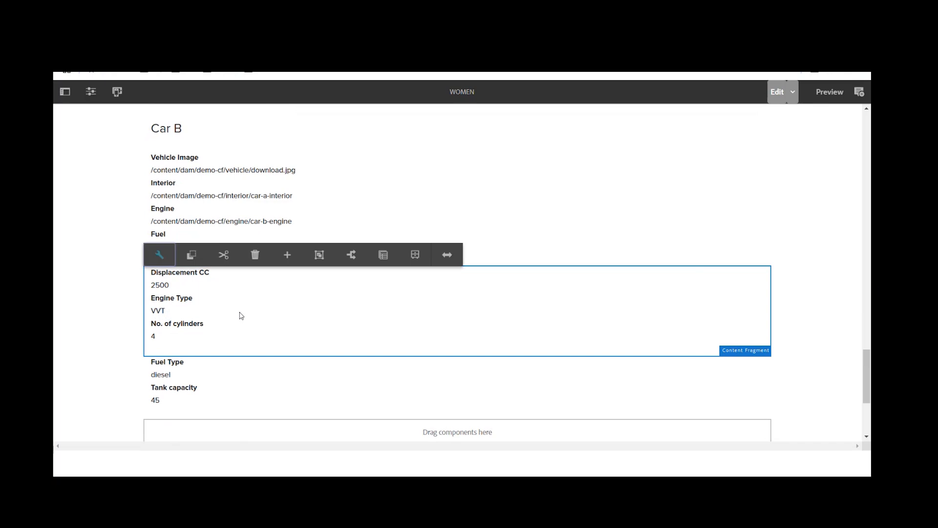
pyautogui.click(157, 254)
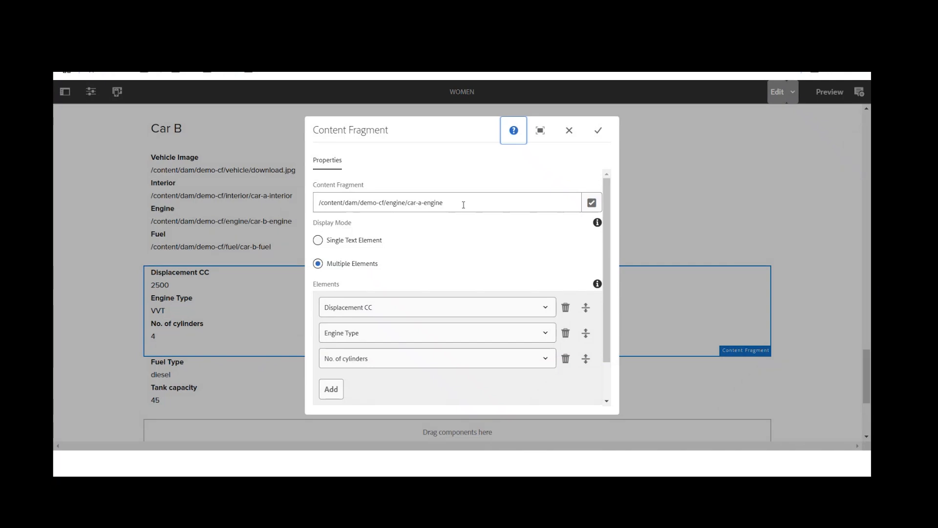
pyautogui.moveTo(464, 205); pyautogui.dragTo(319, 209)
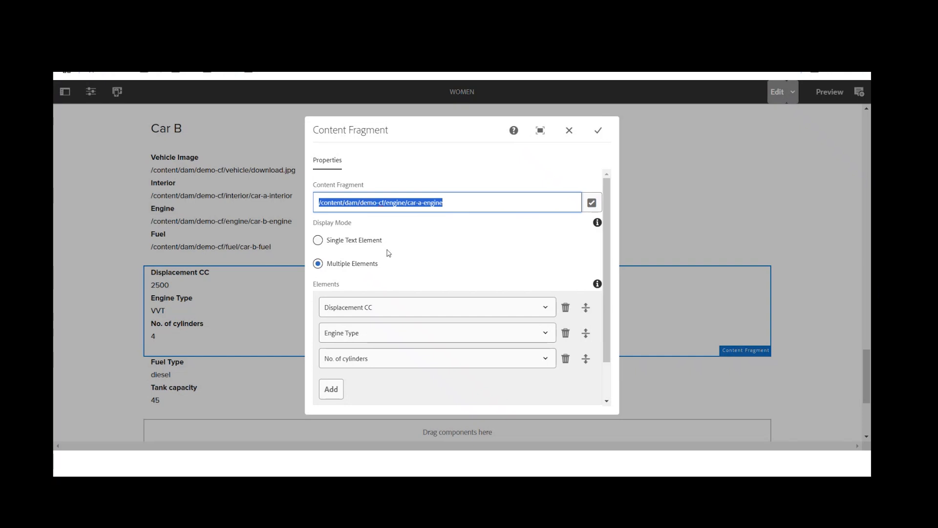
pyautogui.click(454, 203)
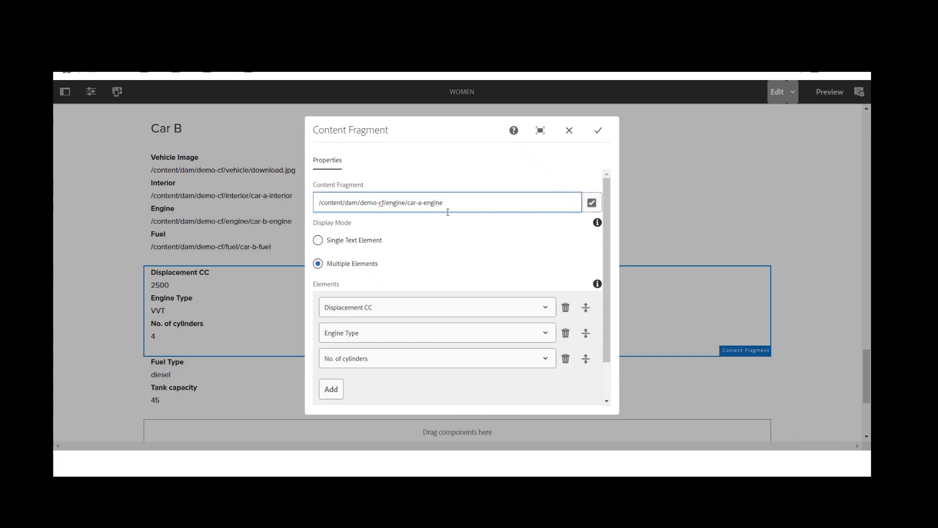
pyautogui.moveTo(408, 205); pyautogui.dragTo(444, 203)
pyautogui.click(452, 204)
pyautogui.scroll(-1, 430, 265)
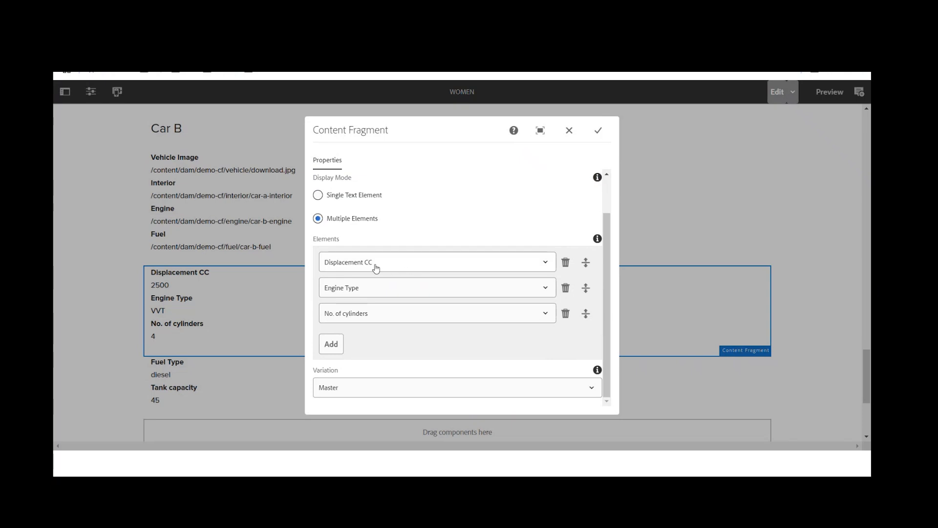
pyautogui.scroll(1, 386, 272)
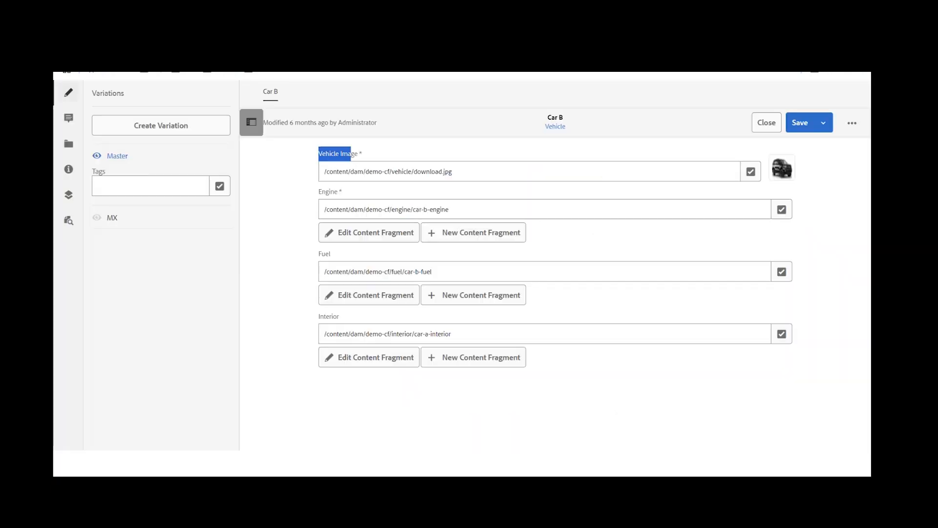
# Step: Switch to the asset files, close the Car B fragment and open the Interior folder in Demo CF
pyautogui.click(766, 123)
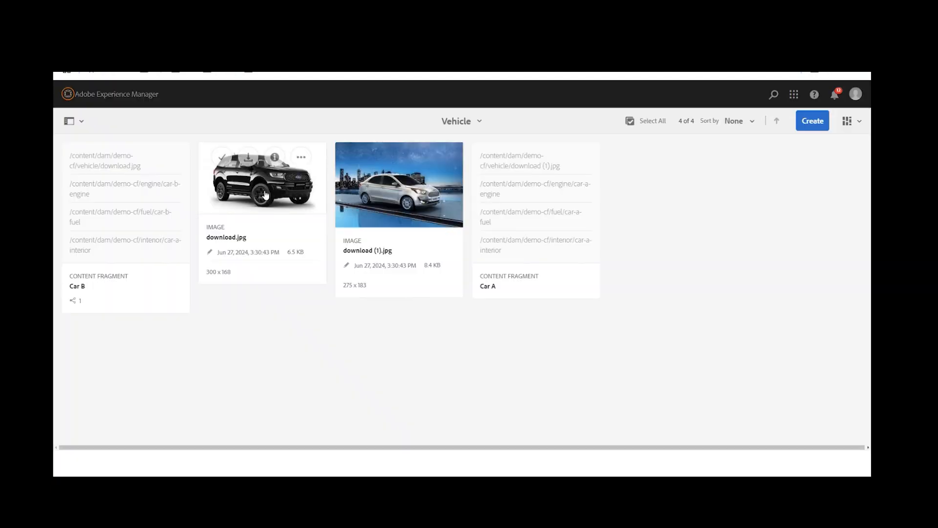
pyautogui.click(457, 123)
pyautogui.click(449, 125)
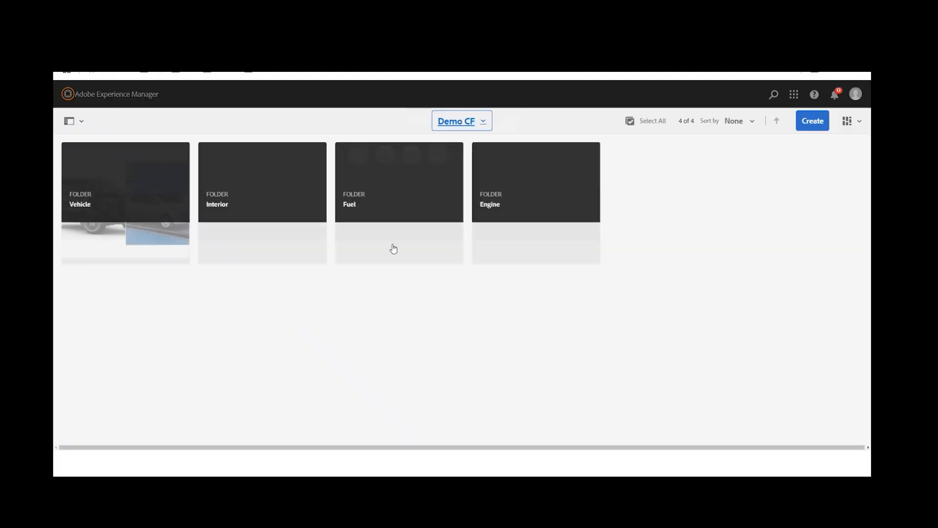
pyautogui.click(243, 209)
# Step: Return to the Demo CF folder and open the Engine folder to examine its engine fragments
pyautogui.click(471, 125)
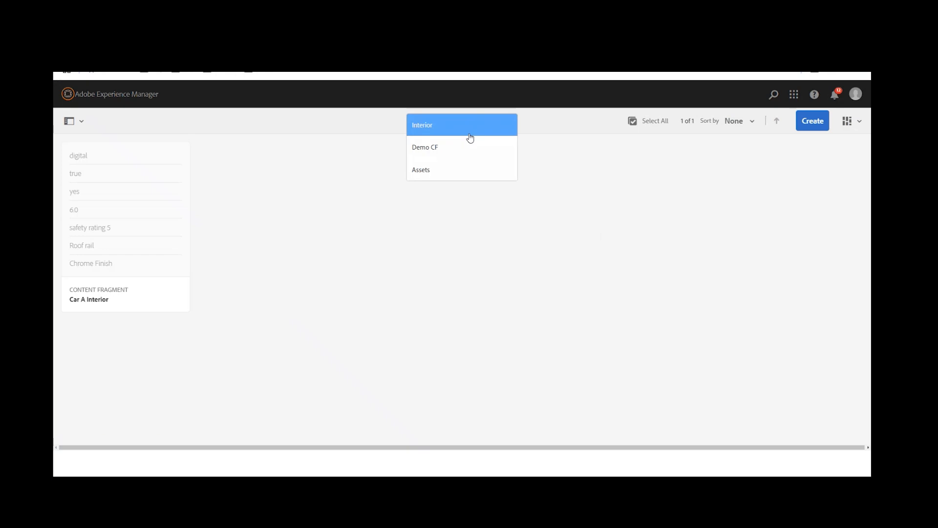
pyautogui.click(471, 136)
pyautogui.click(466, 121)
pyautogui.click(474, 152)
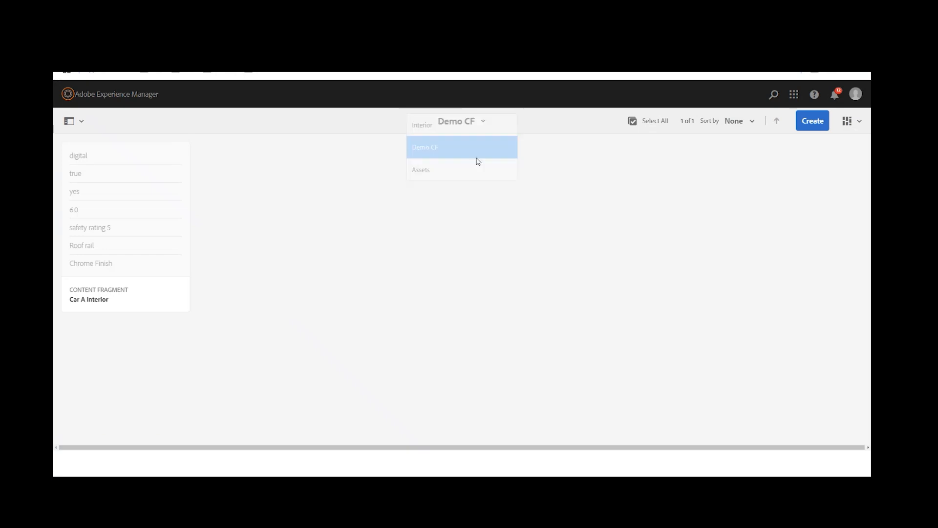
pyautogui.click(514, 193)
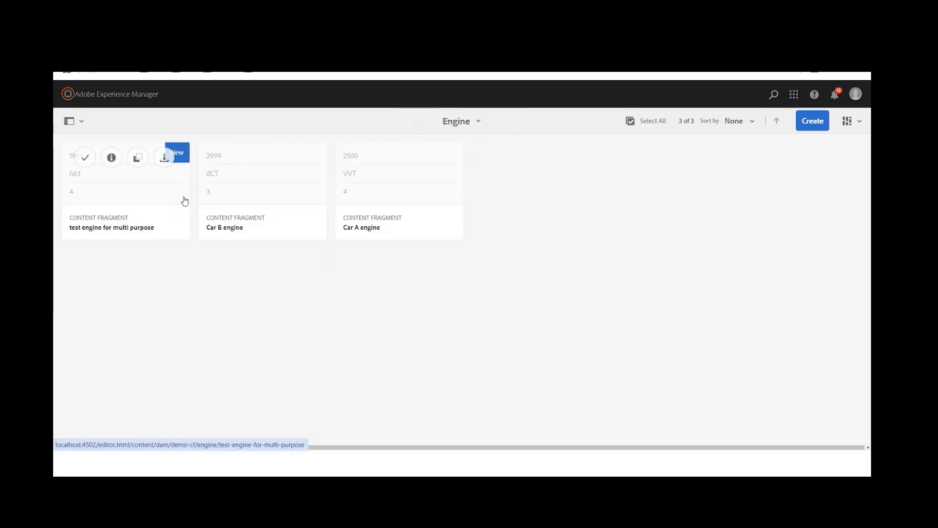
pyautogui.click(286, 200)
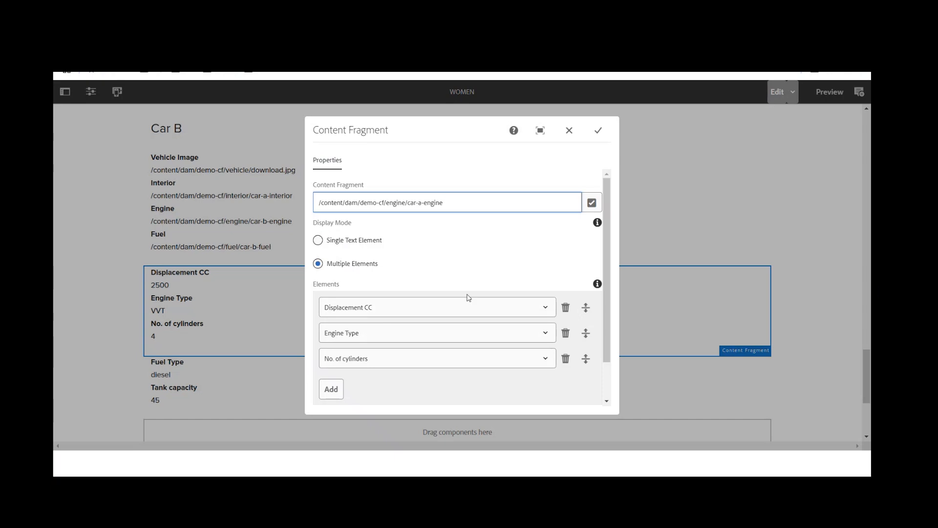
# Step: Switch back to the WOMEN page, remove the Engine Type element from the engine Content Fragment component and save
pyautogui.scroll(-1, 468, 298)
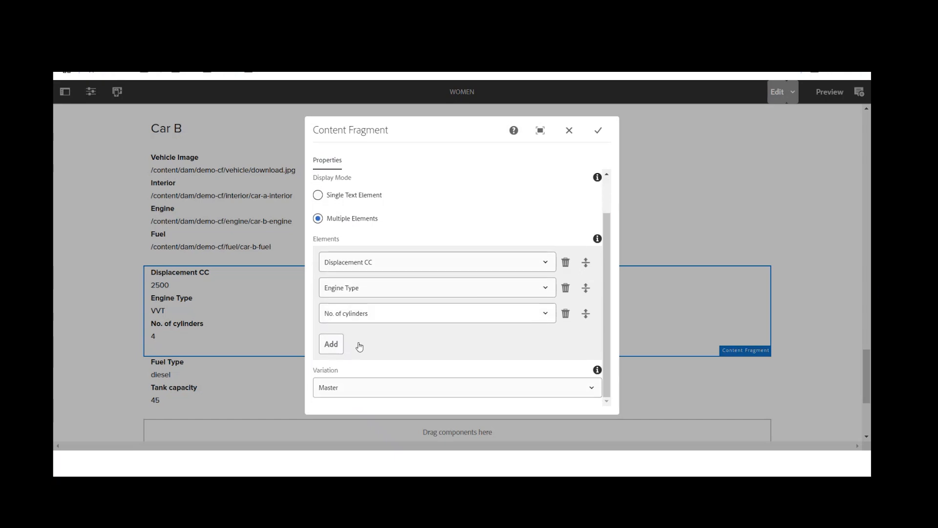
pyautogui.click(566, 289)
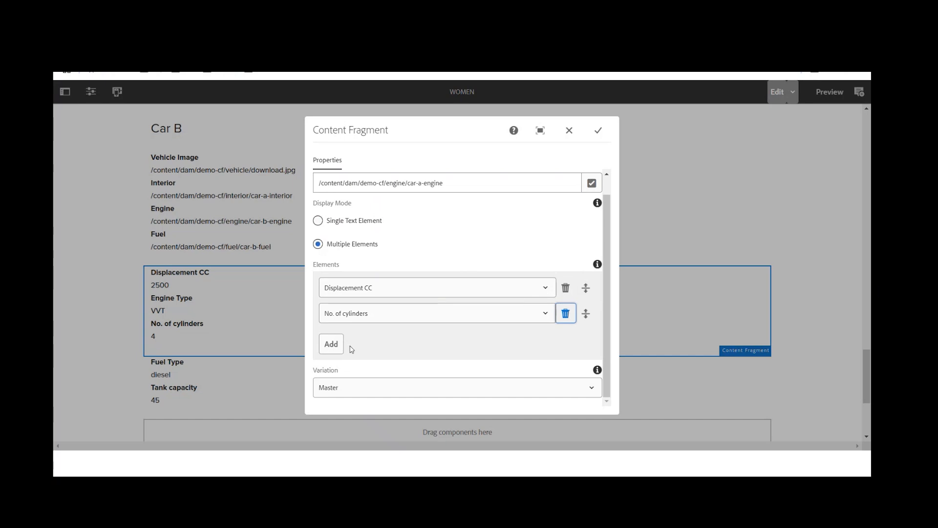
pyautogui.click(598, 131)
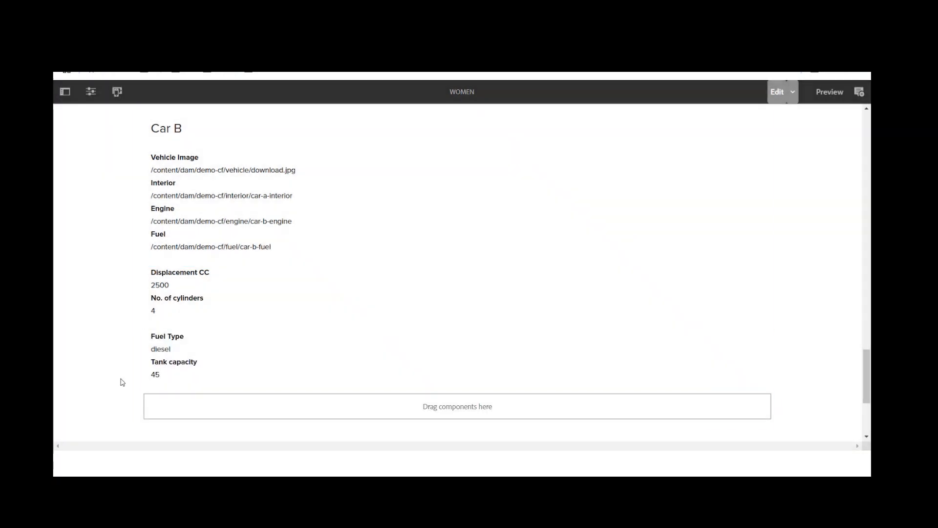
# Step: Add the Engine Type element back to the engine Content Fragment component, place it first in the list and save
pyautogui.click(188, 300)
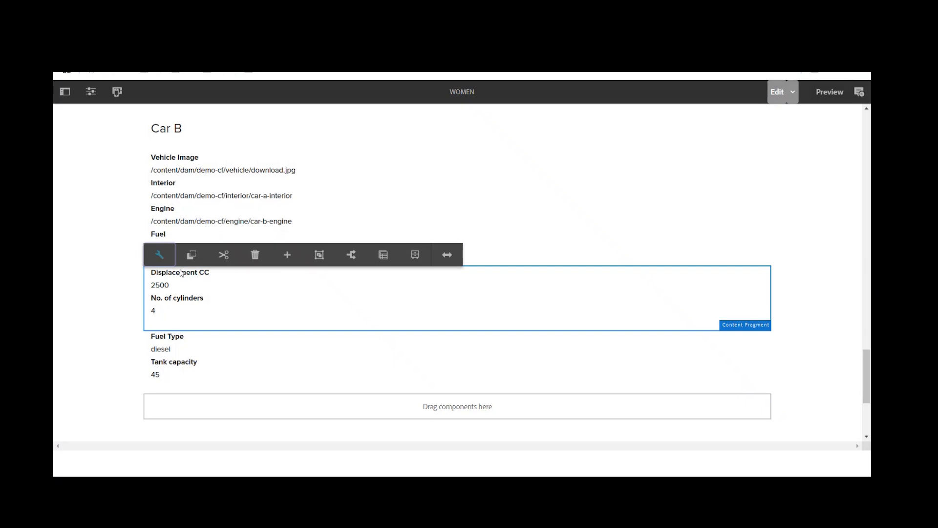
pyautogui.click(159, 254)
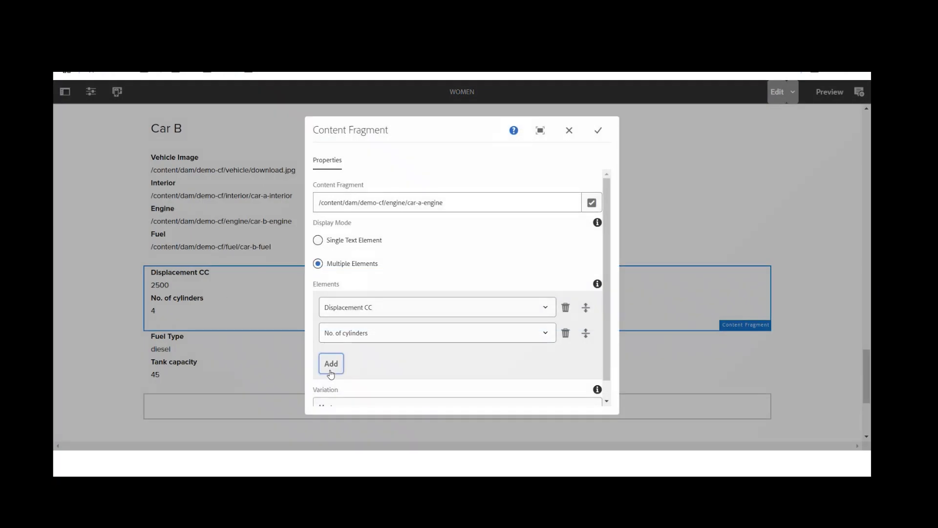
pyautogui.click(331, 364)
pyautogui.scroll(-1, 513, 308)
pyautogui.click(541, 313)
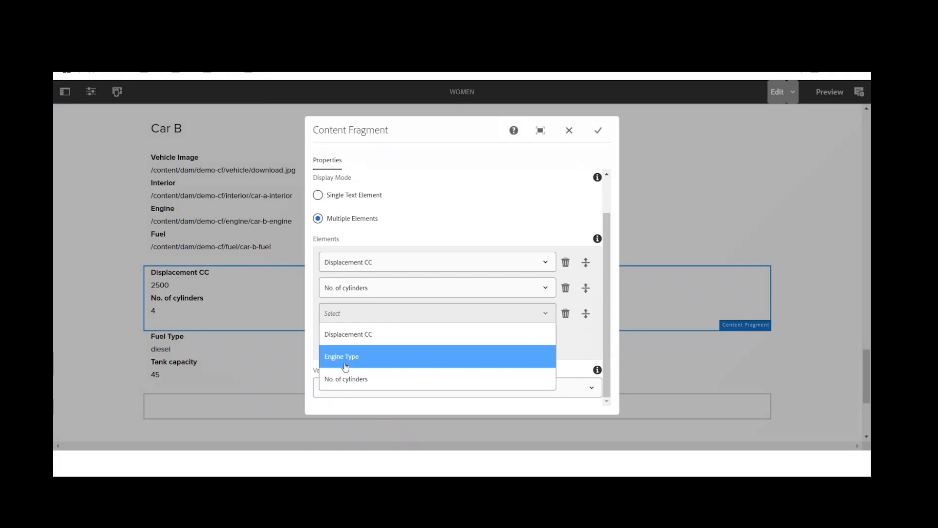
pyautogui.click(358, 362)
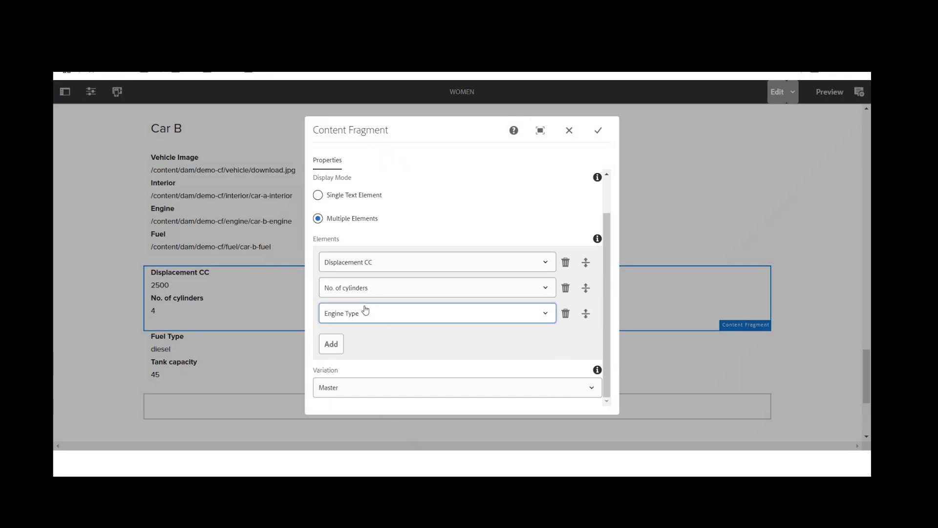
pyautogui.moveTo(585, 313); pyautogui.dragTo(586, 260)
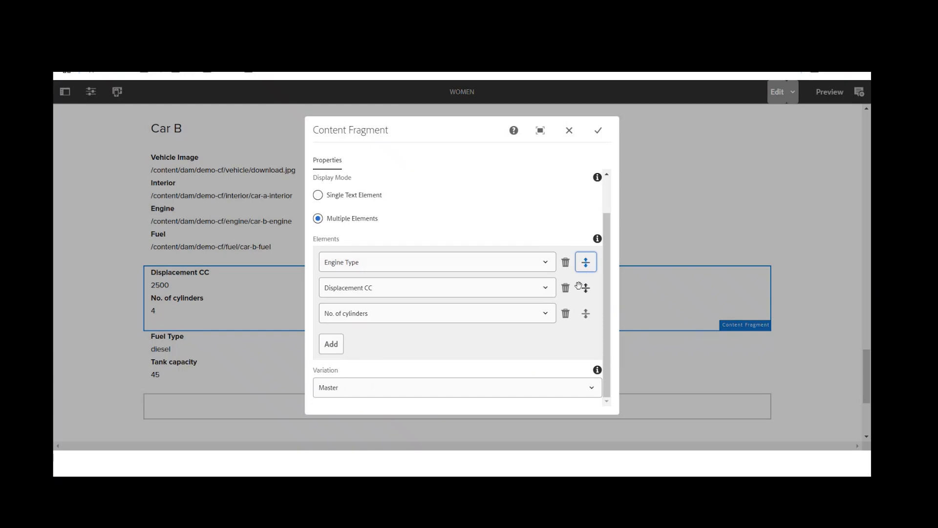
pyautogui.click(599, 131)
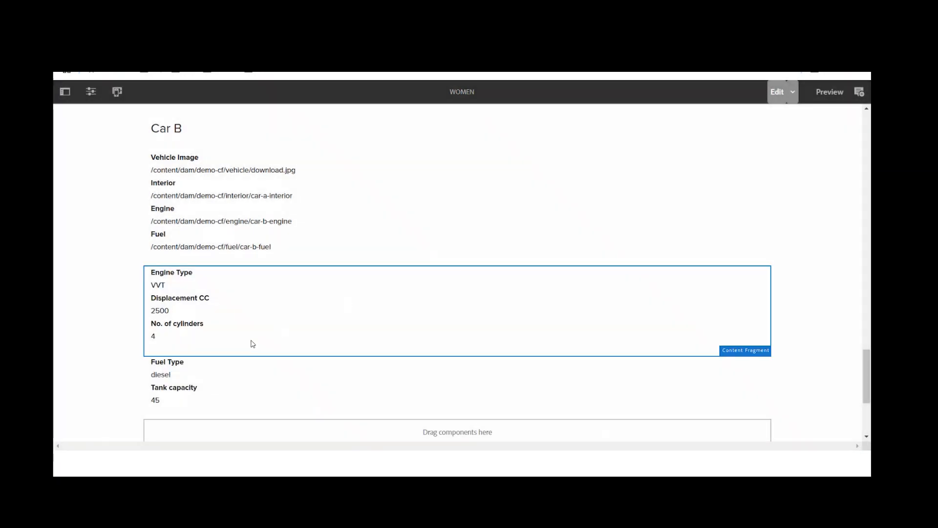
# Step: Reopen the engine component's configuration to check its Variation options, and close it without saving
pyautogui.click(252, 300)
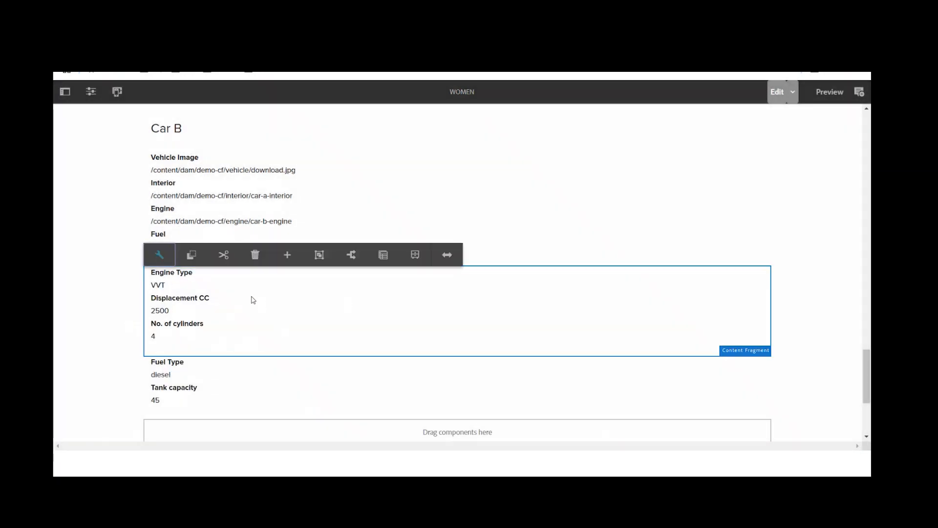
pyautogui.click(171, 257)
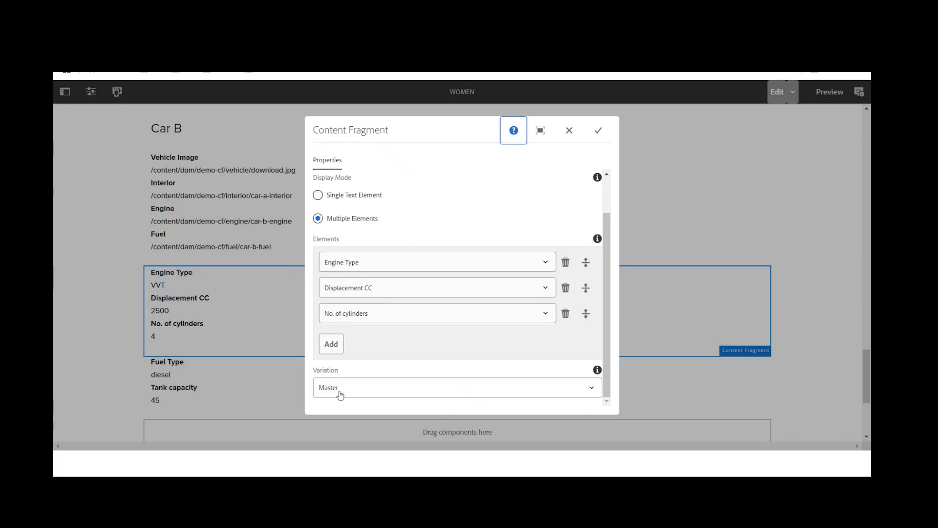
pyautogui.click(365, 394)
pyautogui.click(364, 379)
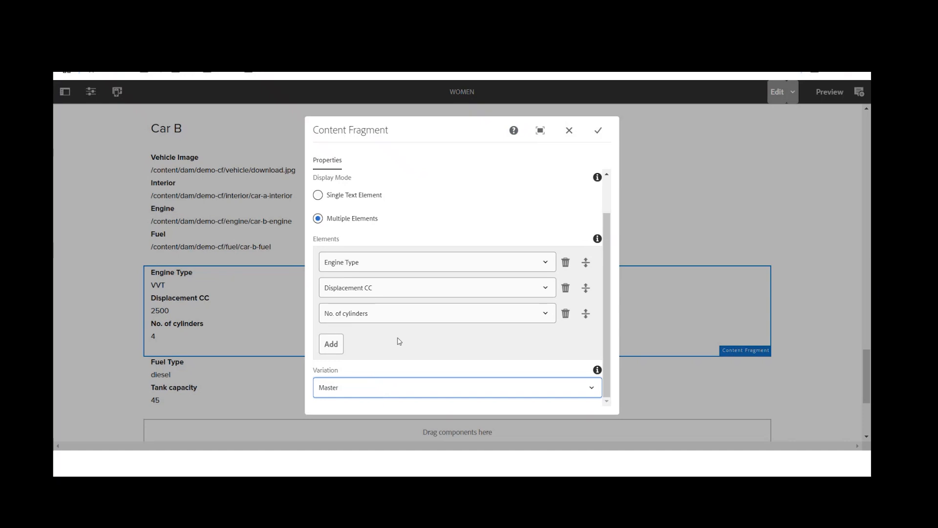
pyautogui.scroll(2, 399, 322)
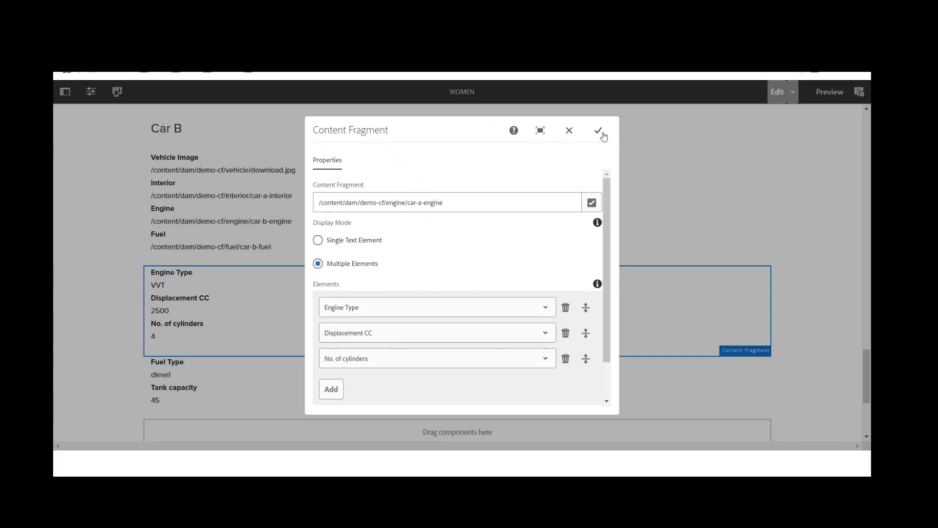
pyautogui.click(570, 131)
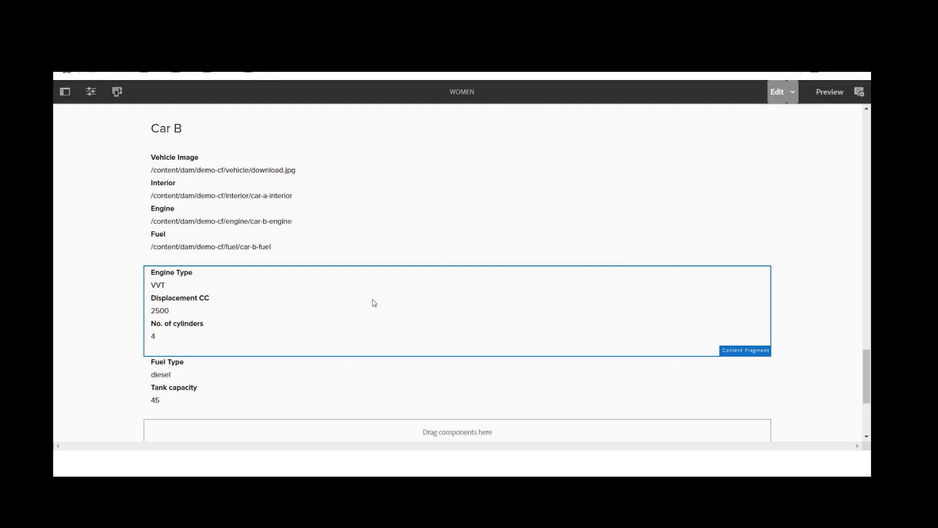
# Step: Select the Content Fragment List and the engine Content Fragment component alternately to compare the two component types
pyautogui.scroll(-1, 342, 303)
pyautogui.scroll(-1, 195, 254)
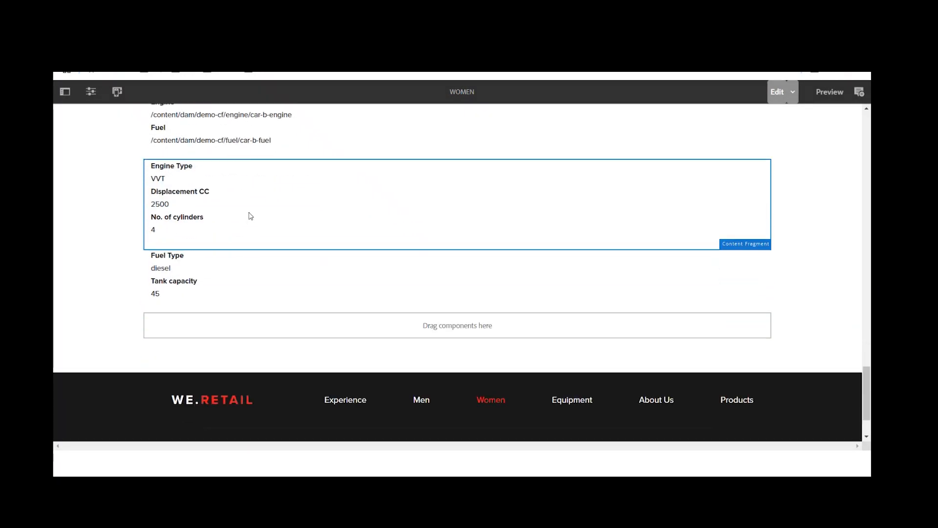
pyautogui.scroll(1, 243, 289)
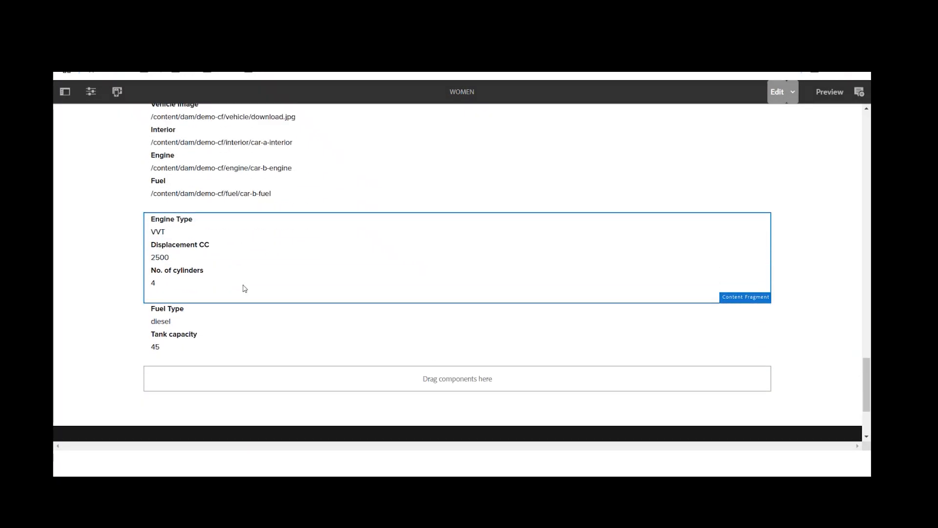
pyautogui.scroll(1, 243, 289)
pyautogui.click(407, 205)
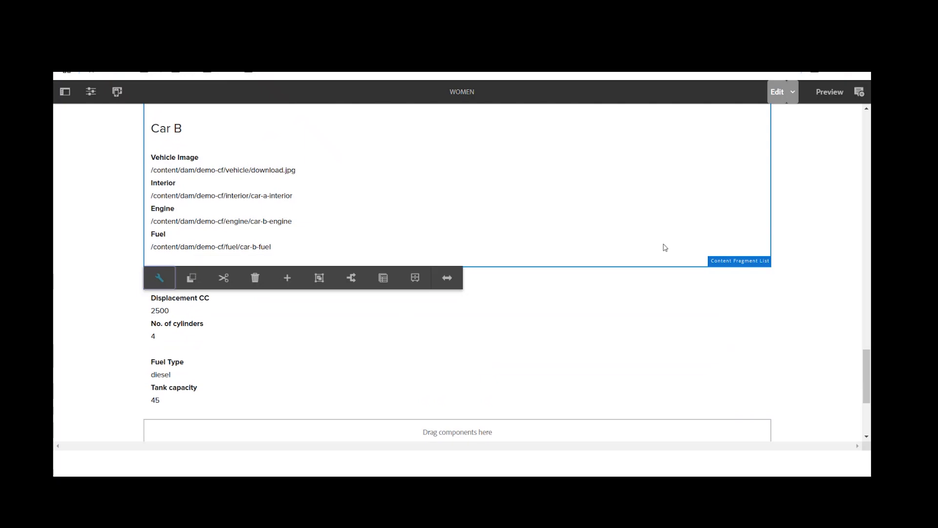
pyautogui.click(694, 293)
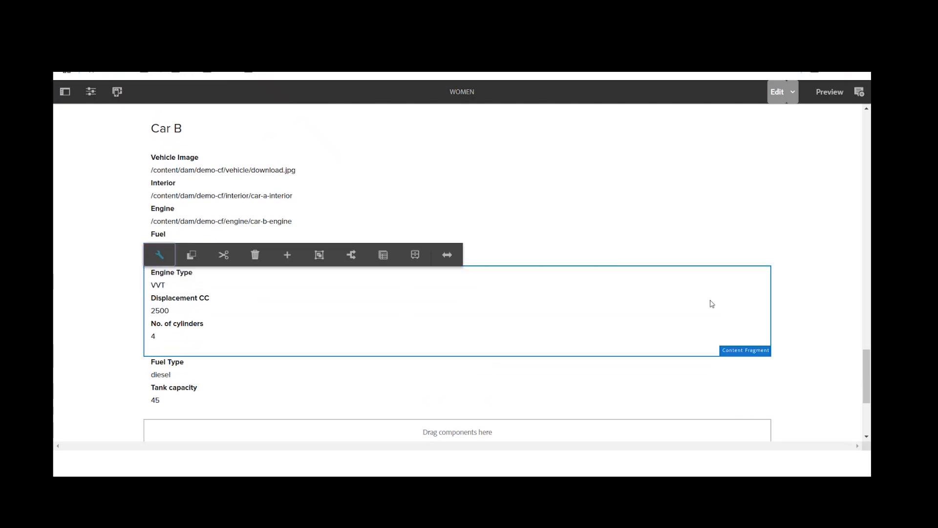
pyautogui.click(663, 234)
pyautogui.click(651, 323)
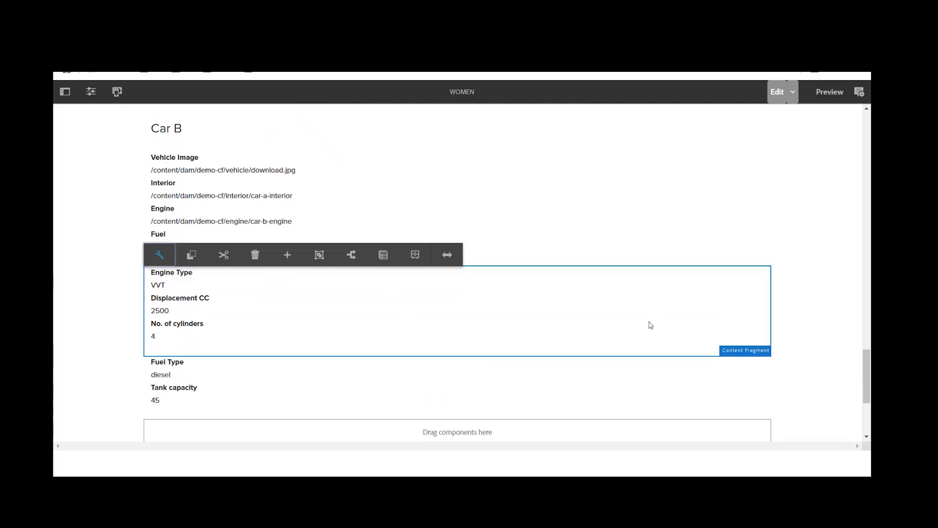